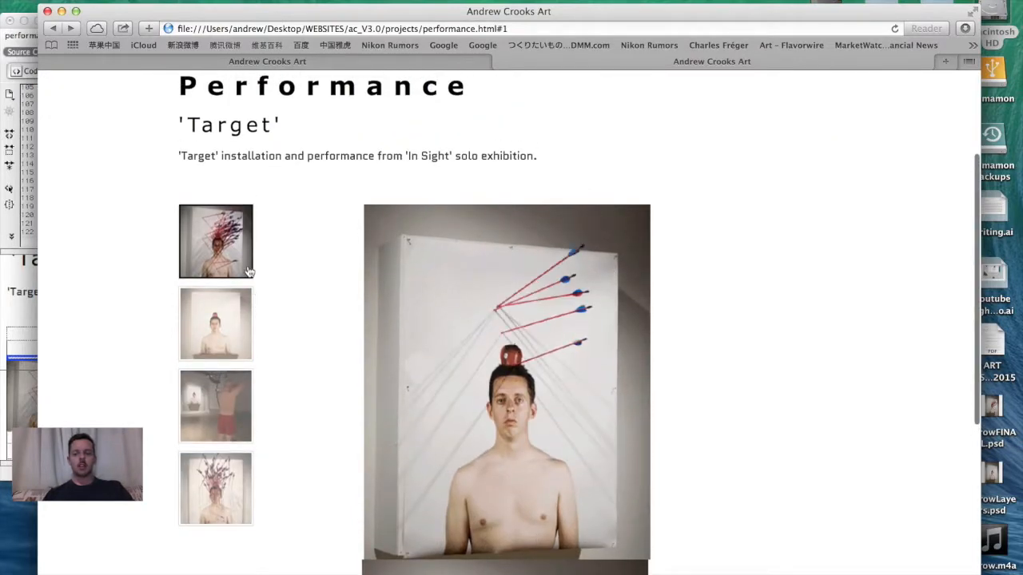
# - Create a new 500 × 500 pixel Photoshop document named Arrow and enlarge its window
pyautogui.click(220, 250)
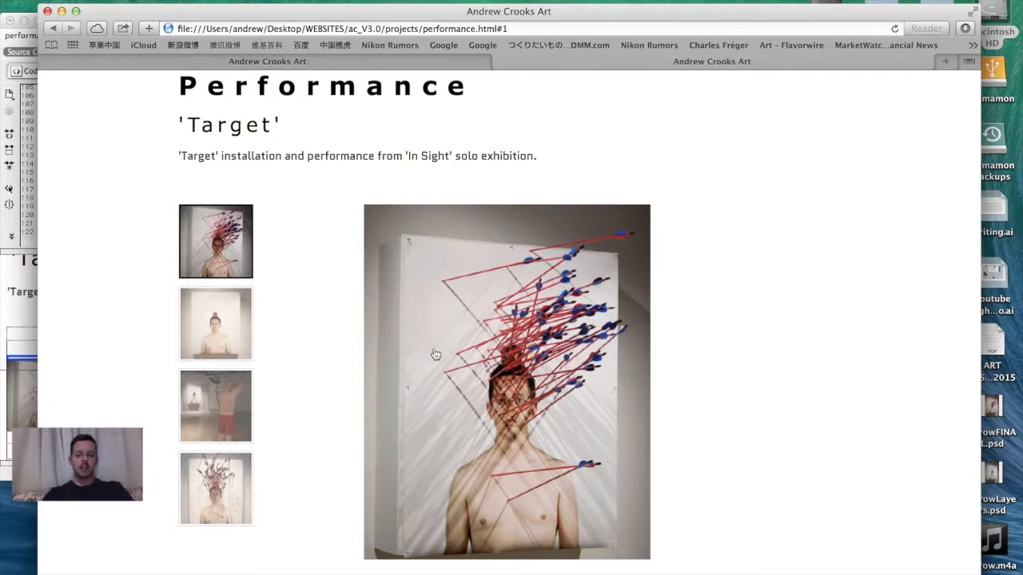
pyautogui.scroll(-1, 458, 413)
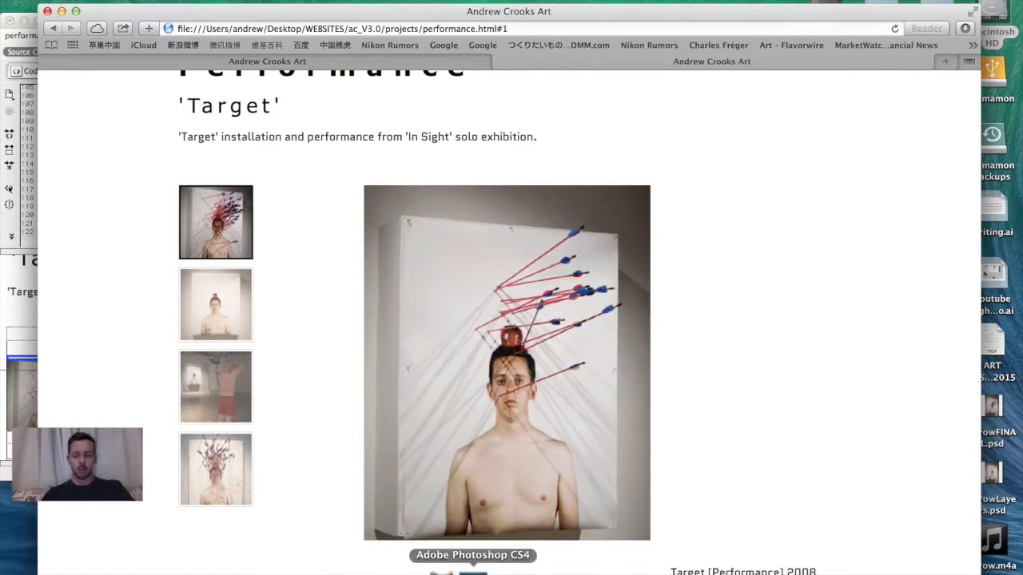
pyautogui.click(473, 569)
pyautogui.press('super+n')
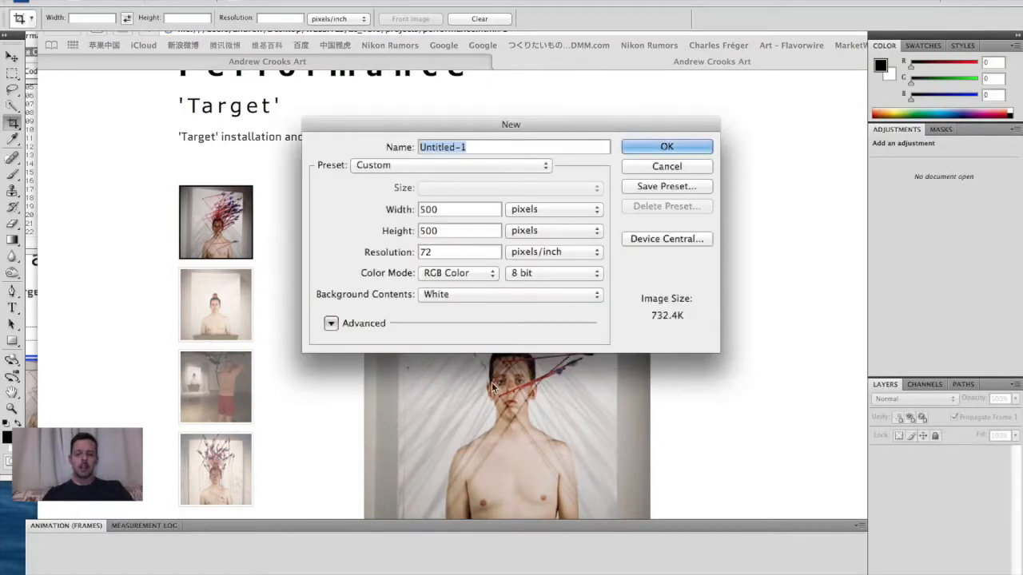
pyautogui.write('Arrow')
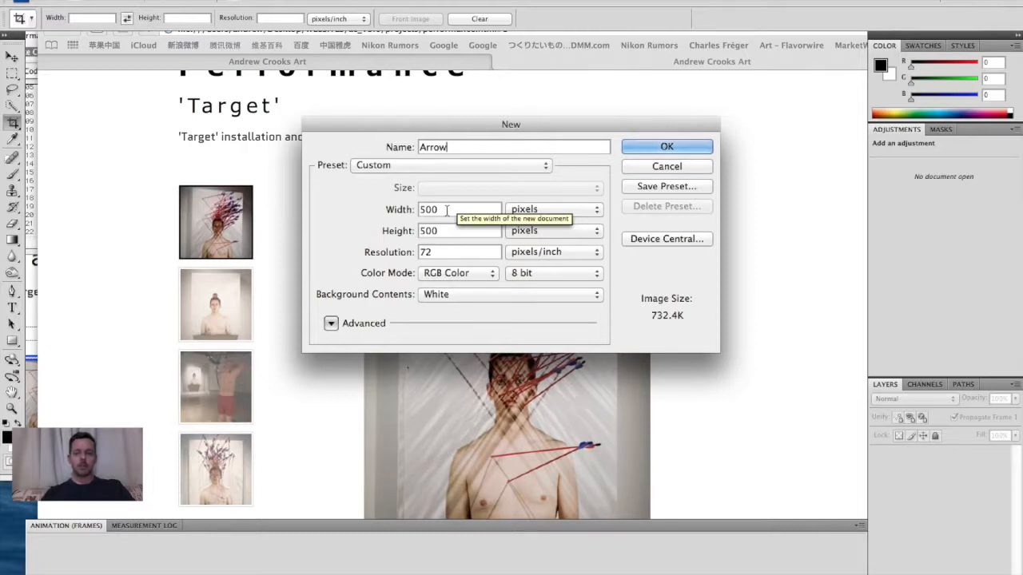
pyautogui.click(665, 151)
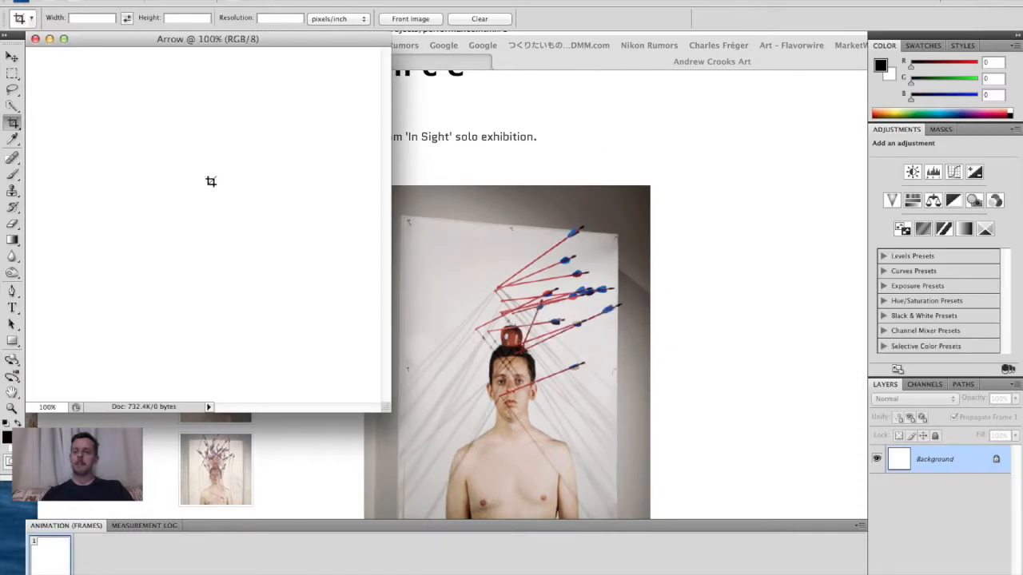
pyautogui.moveTo(387, 408); pyautogui.dragTo(763, 517)
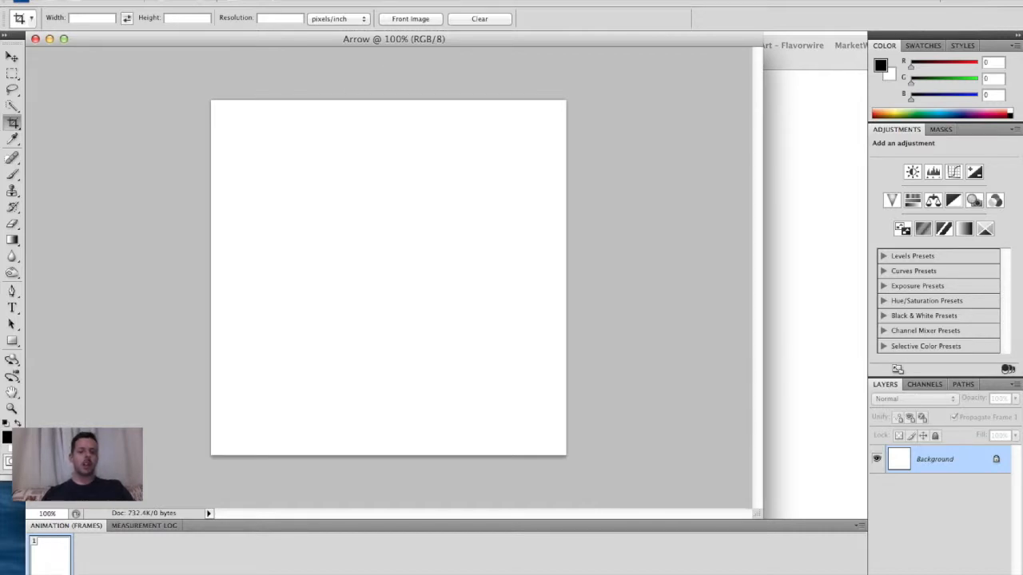
pyautogui.click(454, 1)
pyautogui.click(459, 91)
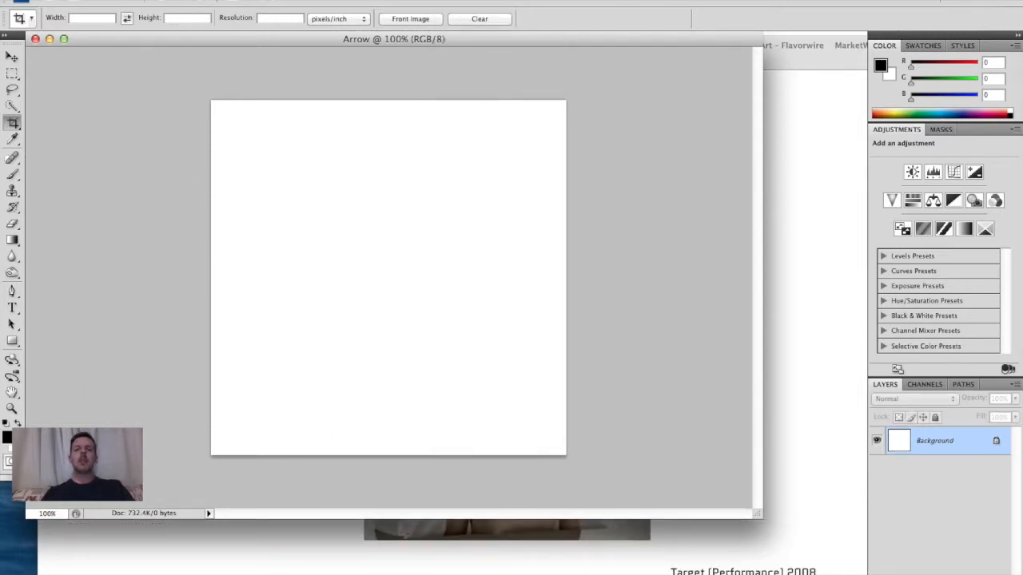
pyautogui.click(454, 1)
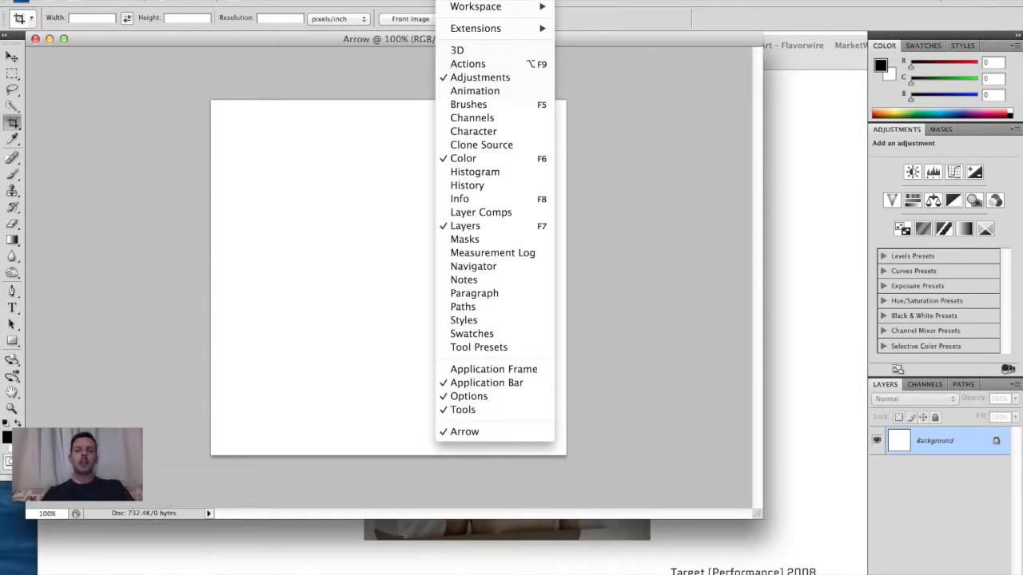
pyautogui.click(470, 93)
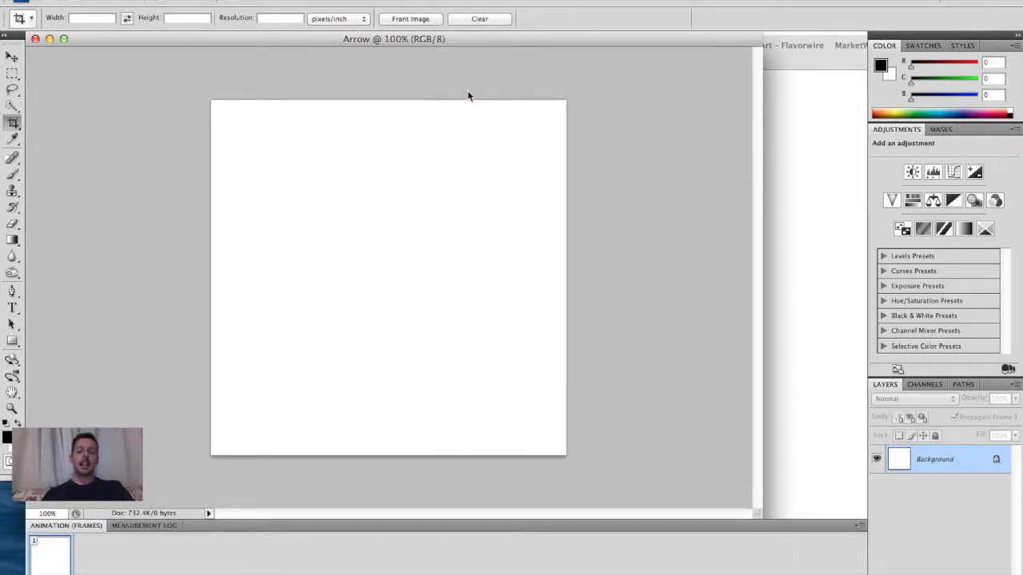
# - Place the image In Sight_2008Mar29_0020.jpg from the arrows folder into the document
pyautogui.click(112, 1)
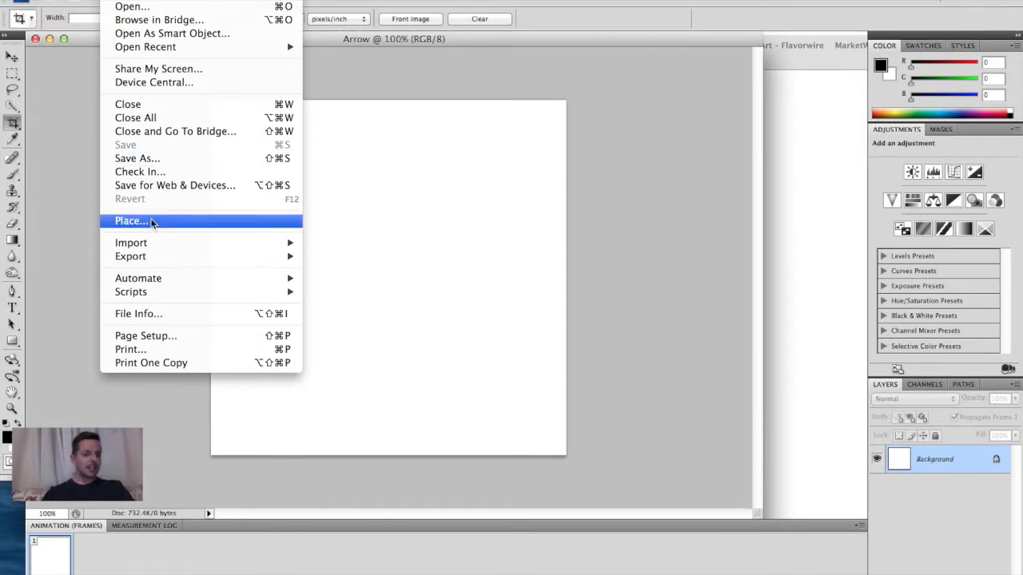
pyautogui.click(152, 226)
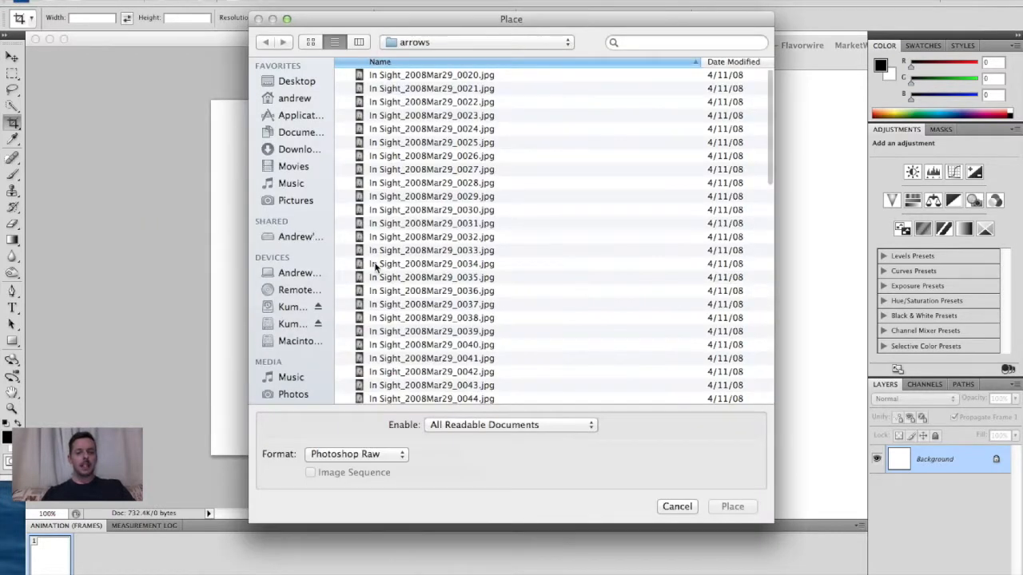
pyautogui.click(401, 77)
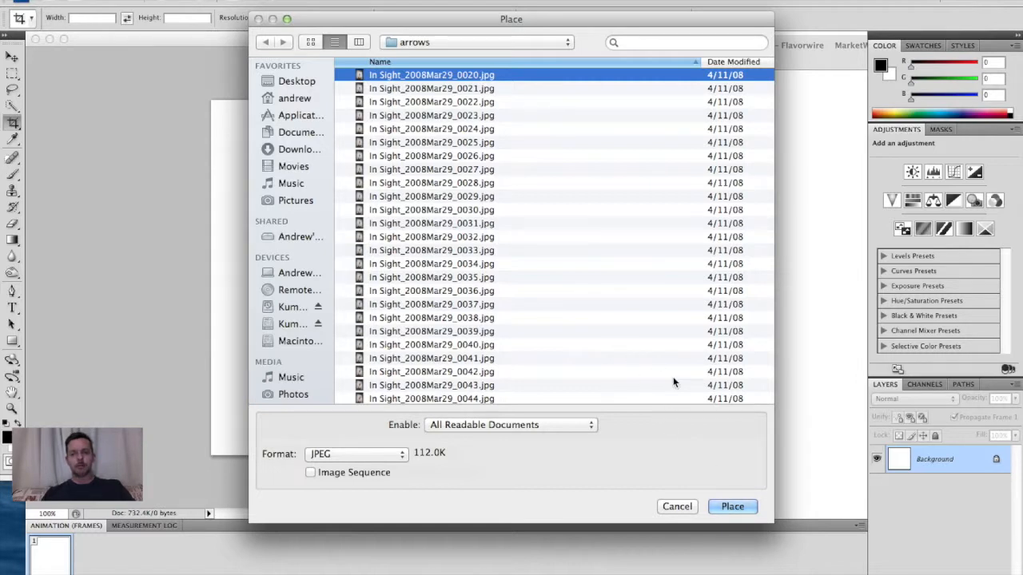
pyautogui.click(729, 506)
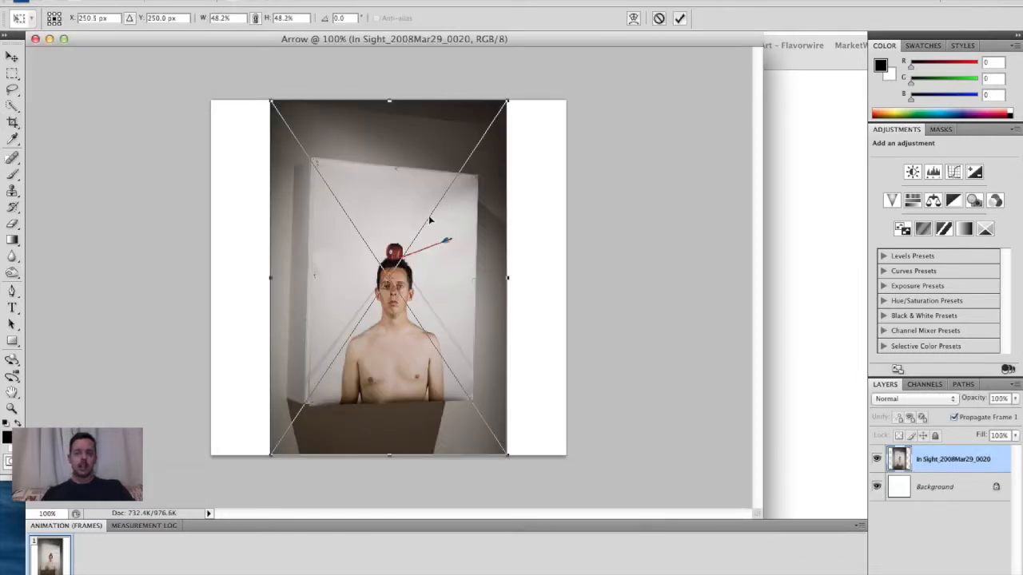
pyautogui.press('Return')
pyautogui.press('c')
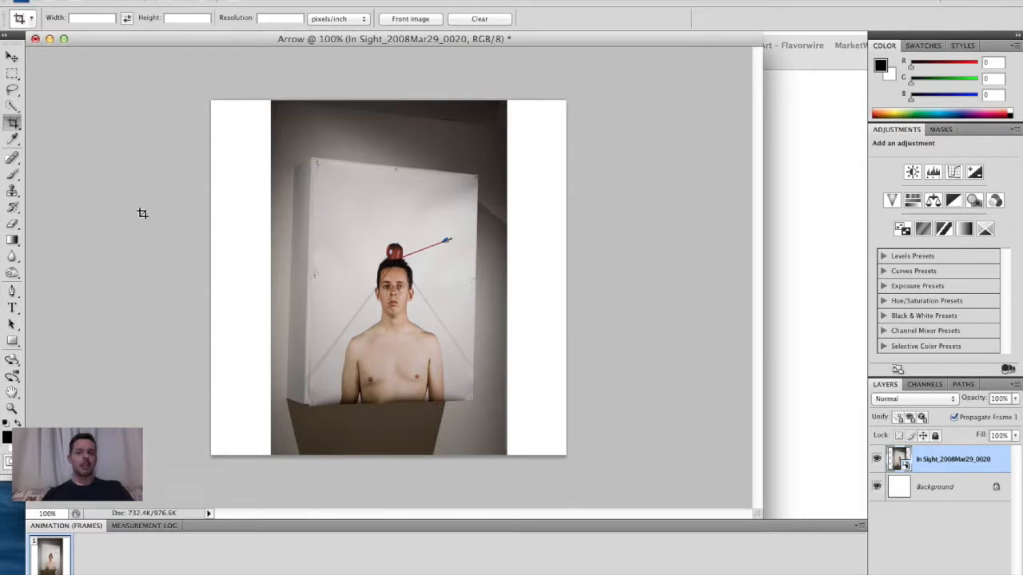
# - Place the image In Sight_2008Mar29_0021.jpg from the arrows folder as a new layer
pyautogui.click(115, 0)
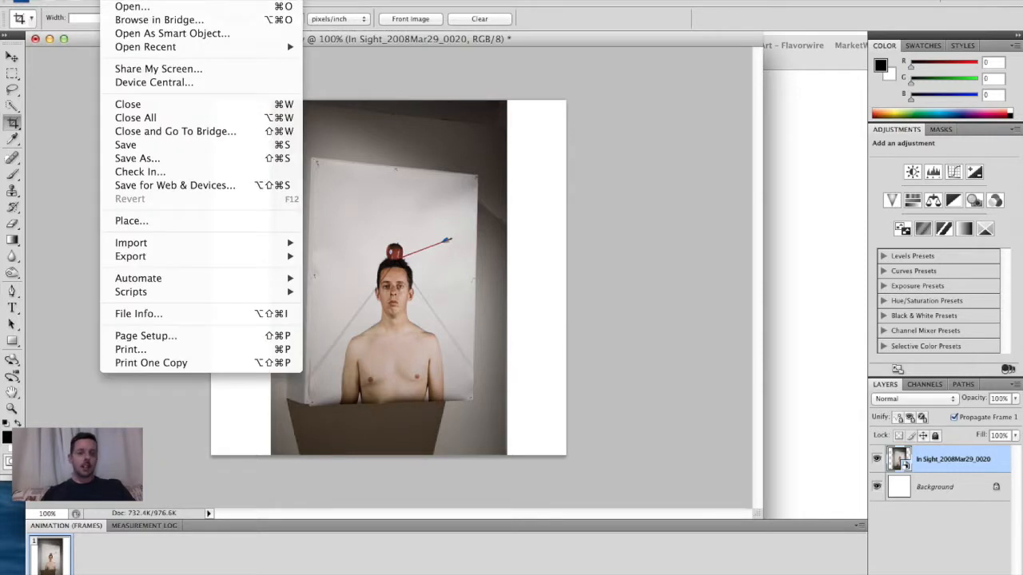
pyautogui.click(150, 221)
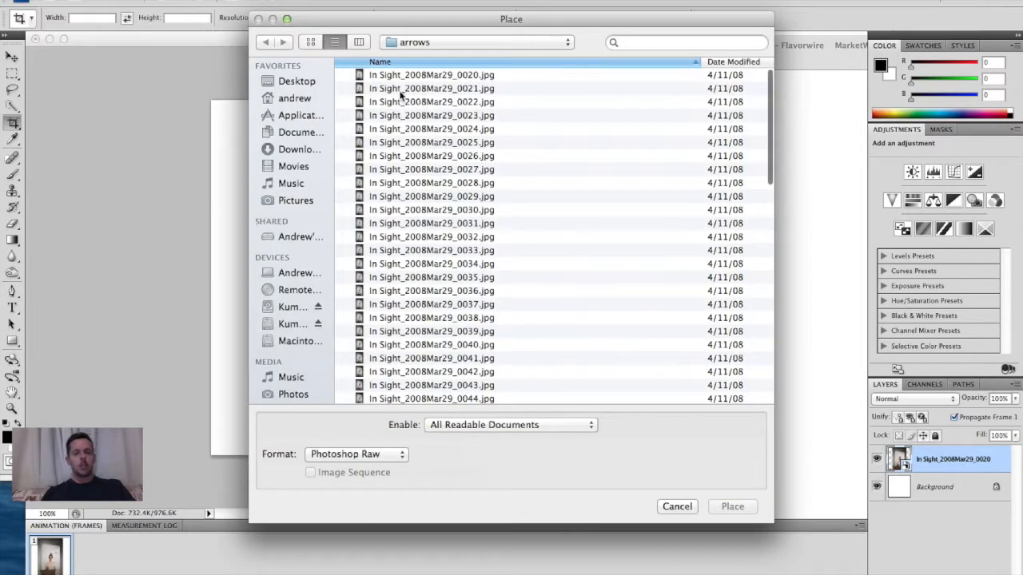
pyautogui.click(400, 92)
pyautogui.doubleClick(400, 92)
pyautogui.press('Return')
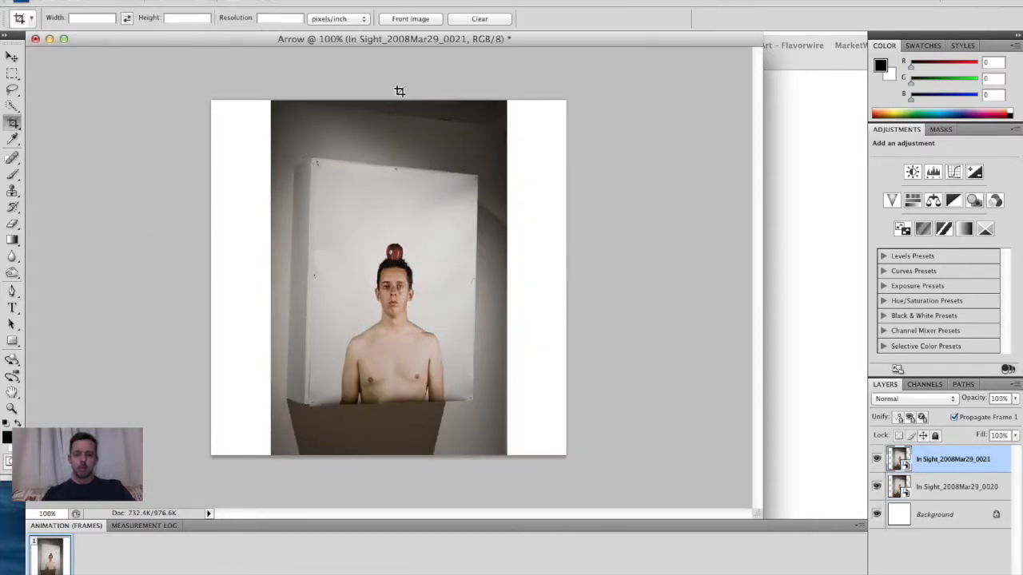
# - Place the image In Sight_2008Mar29_0022.jpg from the arrows folder as a new layer
pyautogui.click(114, 1)
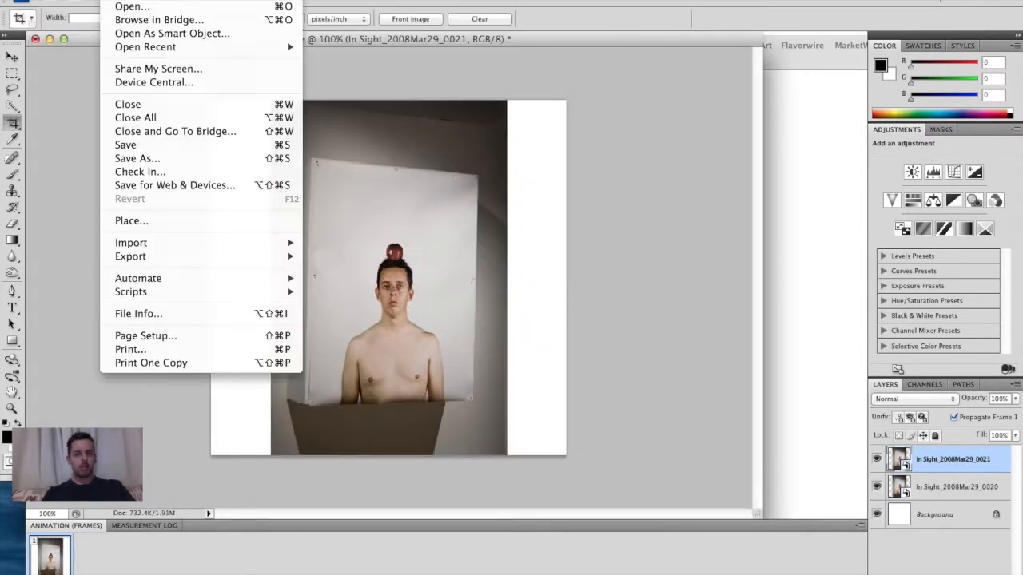
pyautogui.click(140, 224)
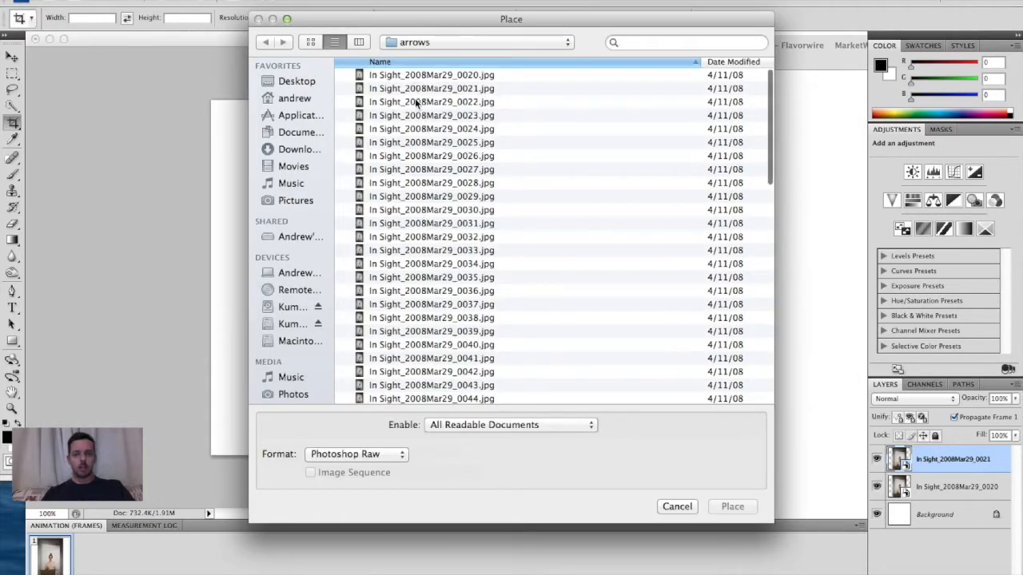
pyautogui.click(417, 102)
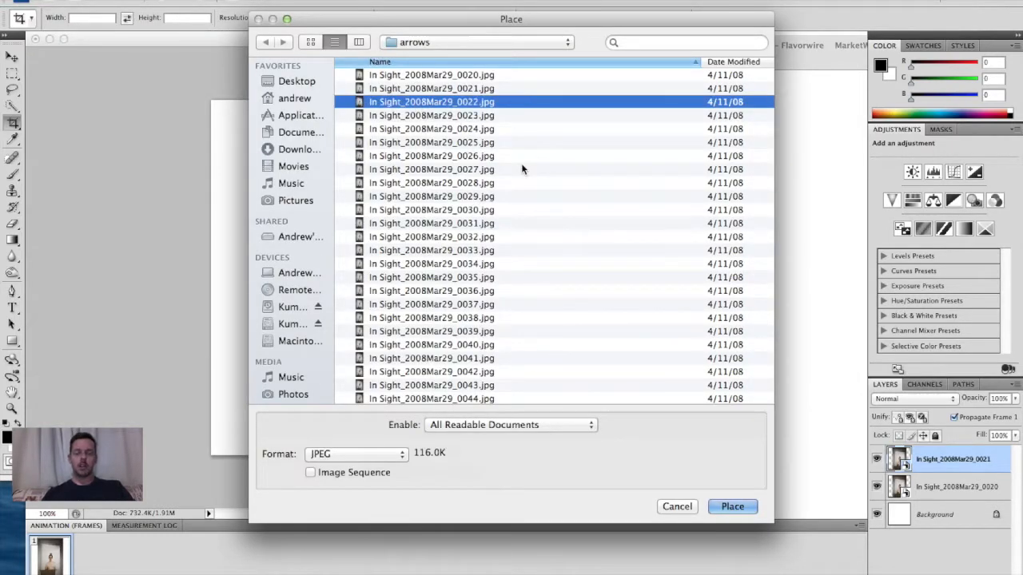
pyautogui.press('Return')
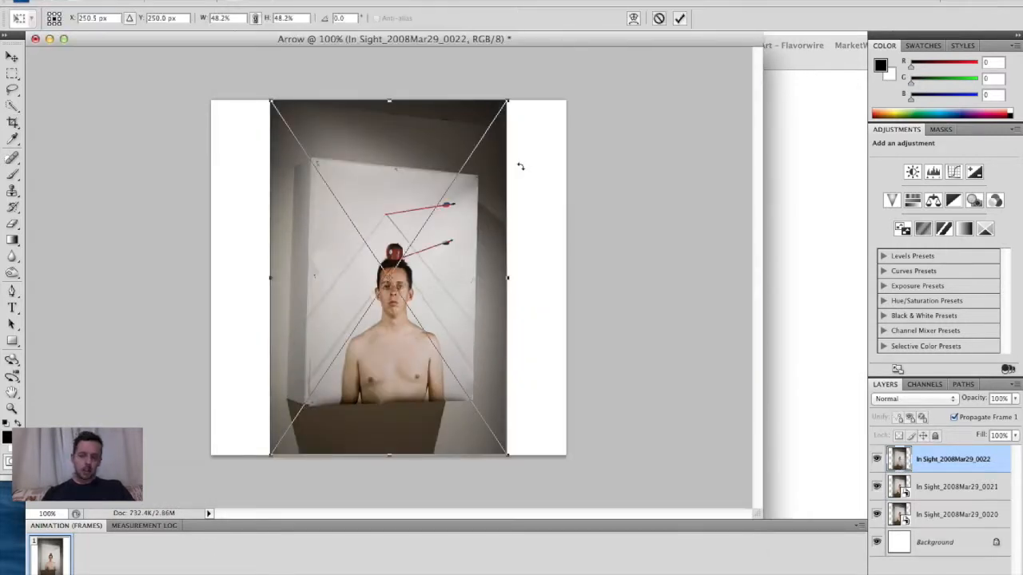
pyautogui.press('Return')
pyautogui.press('c')
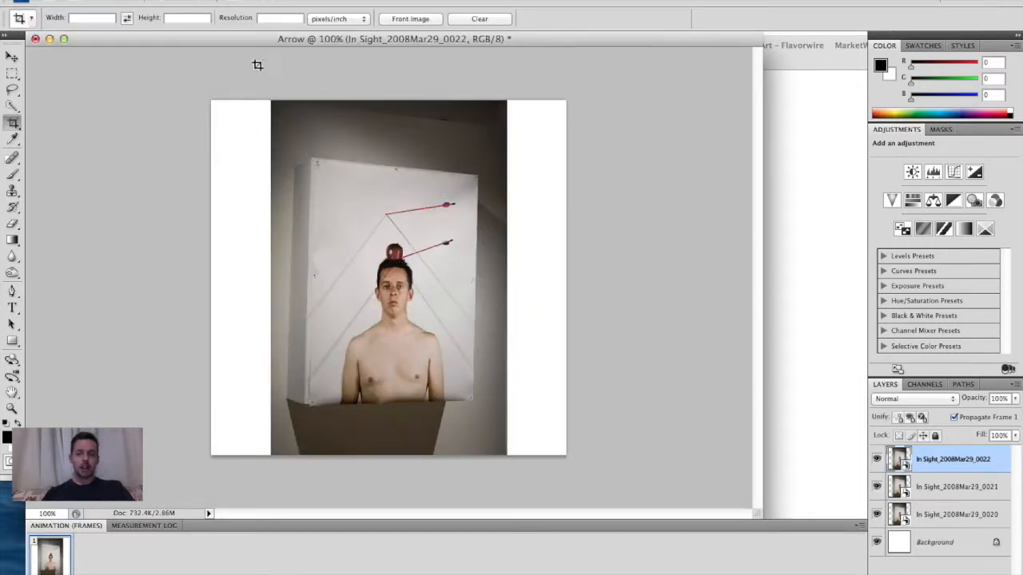
# - Place the image In Sight_2008Mar29_0023.jpg from the arrows folder as a new layer
pyautogui.click(113, 0)
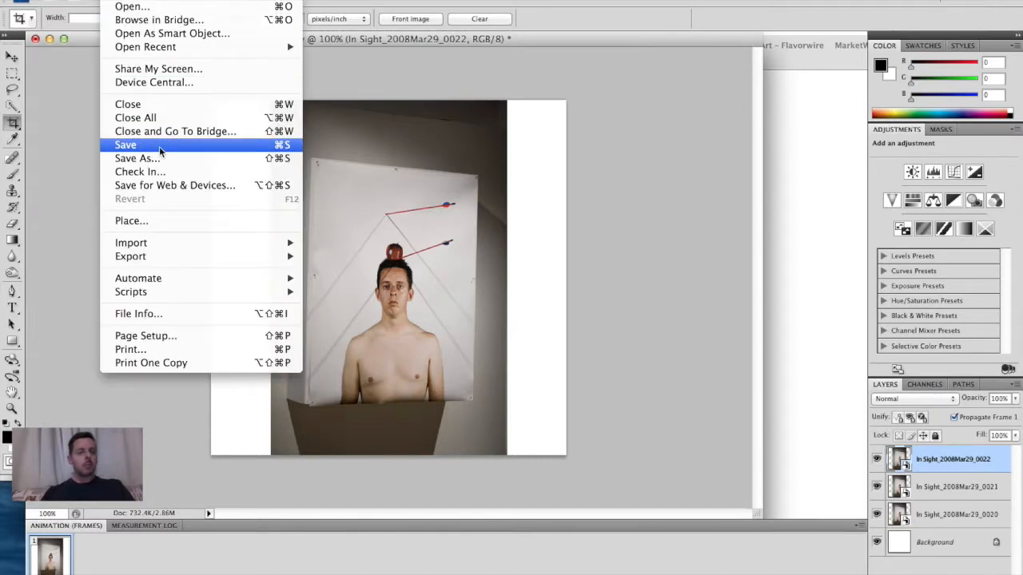
pyautogui.click(156, 221)
pyautogui.doubleClick(405, 120)
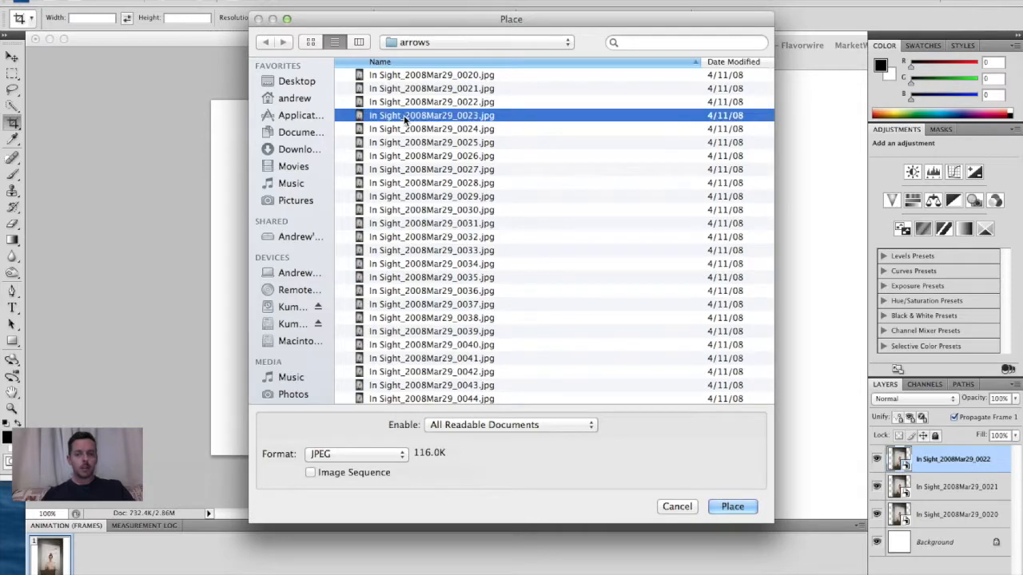
pyautogui.press('Return')
pyautogui.press('c')
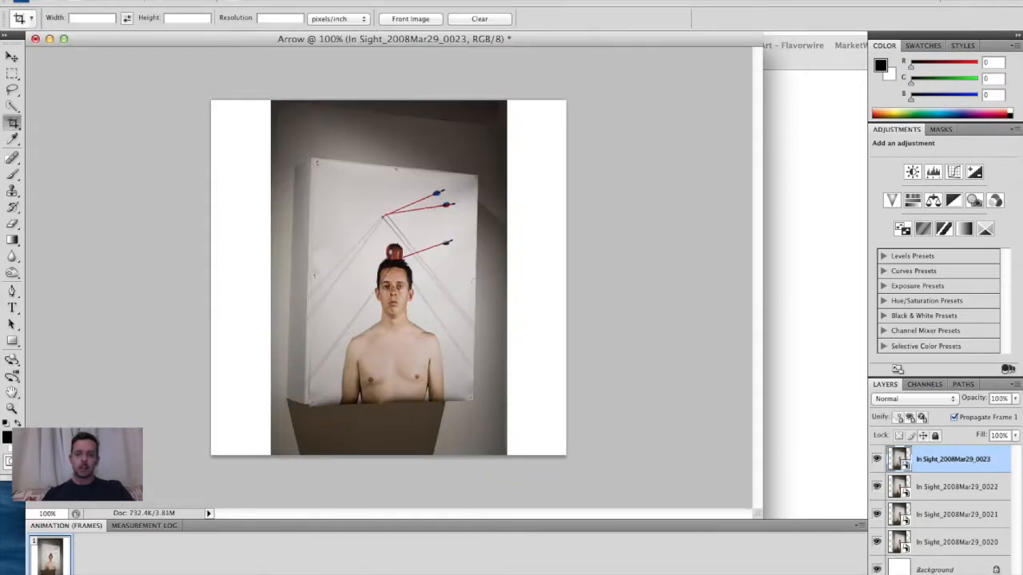
# - Place the image In Sight_2008Mar29_0024.jpg from the arrows folder as a new layer
pyautogui.click(120, 2)
pyautogui.click(144, 221)
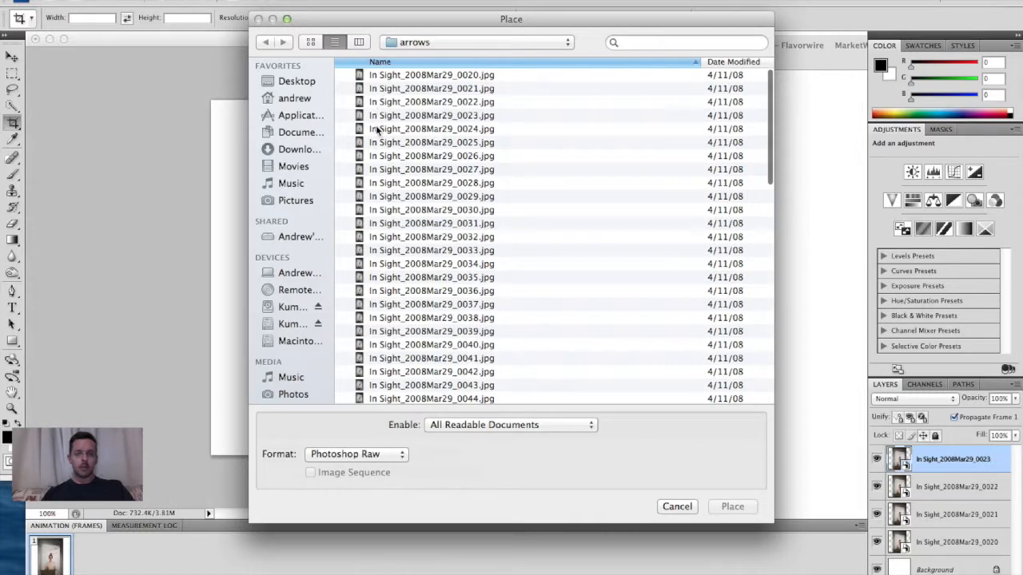
pyautogui.click(376, 129)
pyautogui.doubleClick(376, 129)
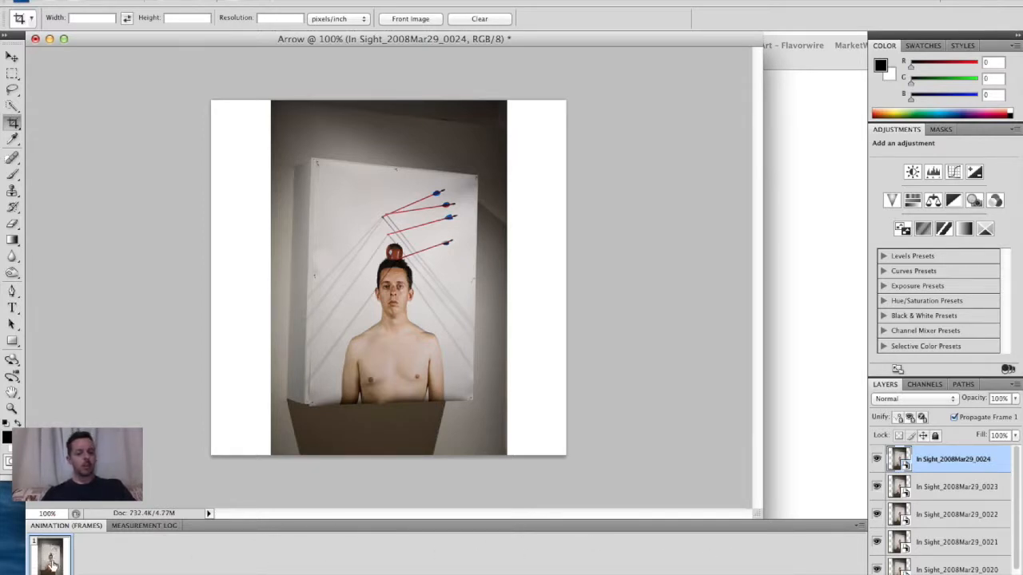
# - Hide all five placed photo layers and select the top layer
pyautogui.keyDown('shift'); pyautogui.click(936, 570); pyautogui.keyUp('shift')
pyautogui.moveTo(876, 567); pyautogui.dragTo(876, 456)
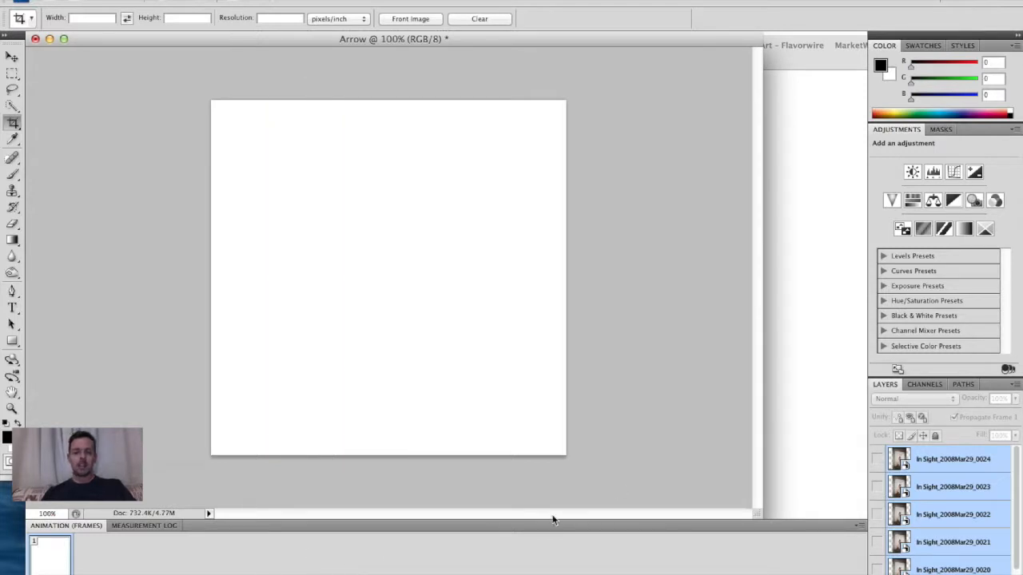
pyautogui.click(931, 467)
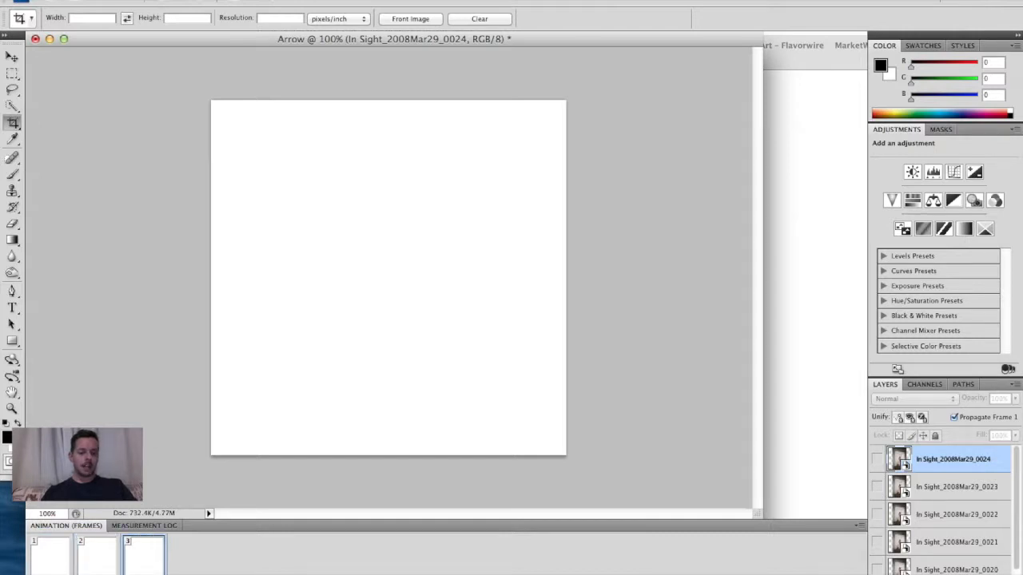
# - Make animation frame 1 show the 0020 photo layer and frame 2 show the 0021 layer, then preview both frames
pyautogui.click(44, 554)
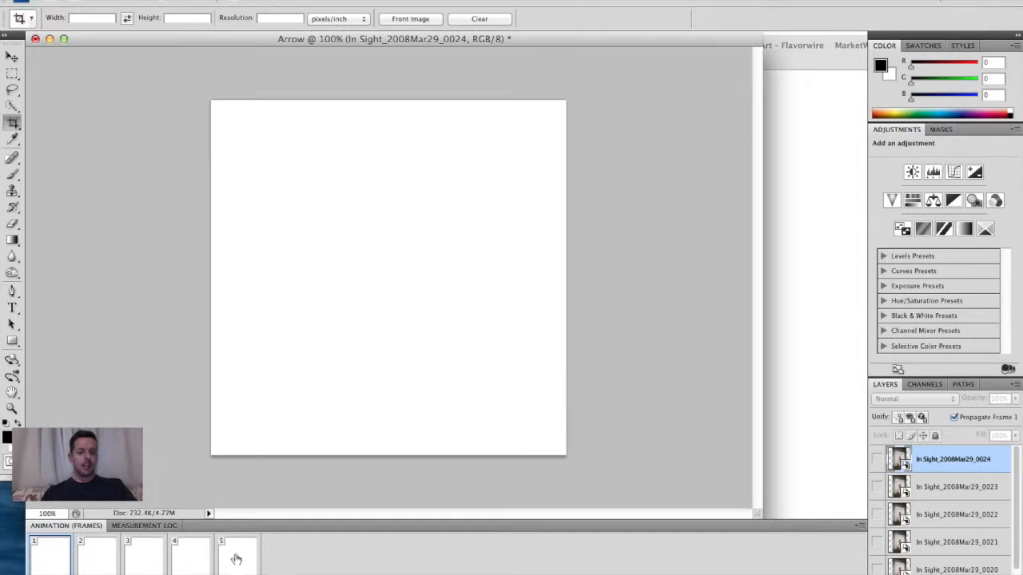
pyautogui.click(877, 568)
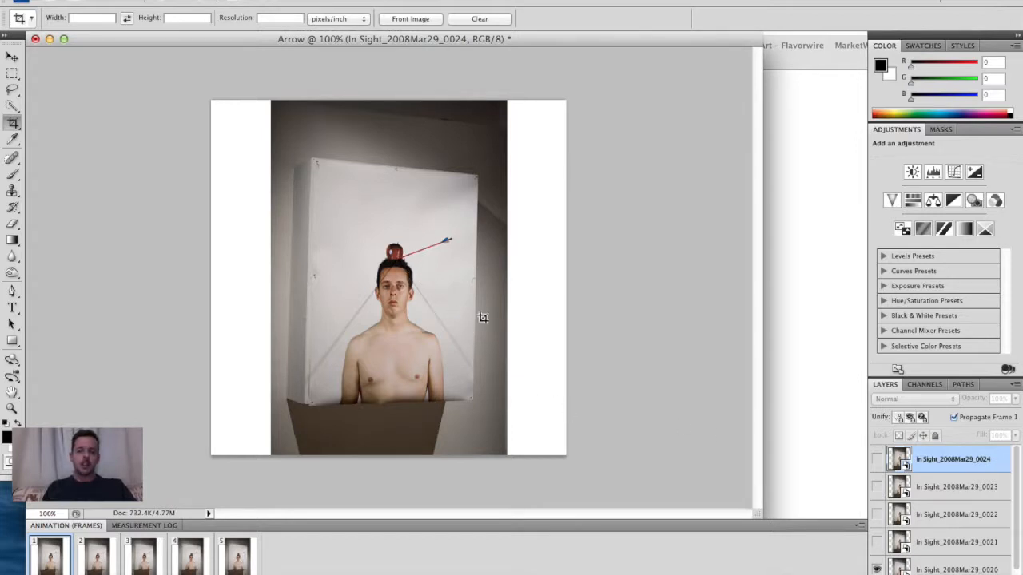
pyautogui.click(96, 542)
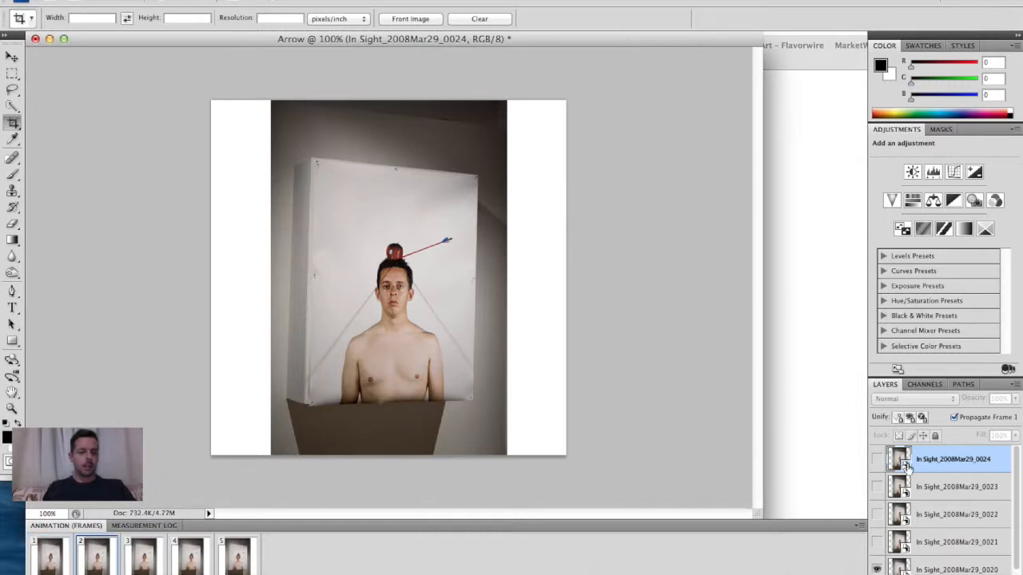
pyautogui.click(877, 542)
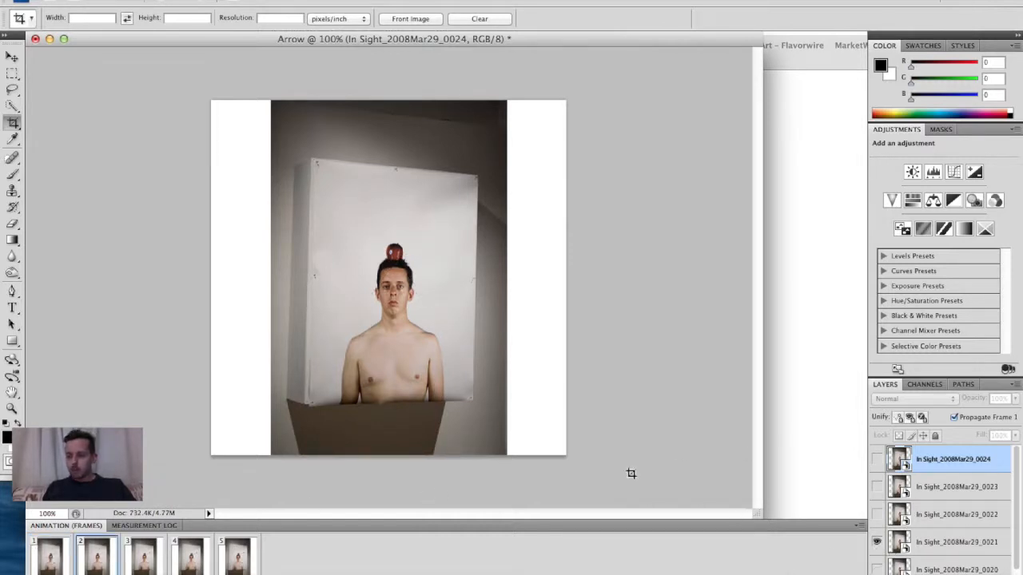
pyautogui.click(49, 564)
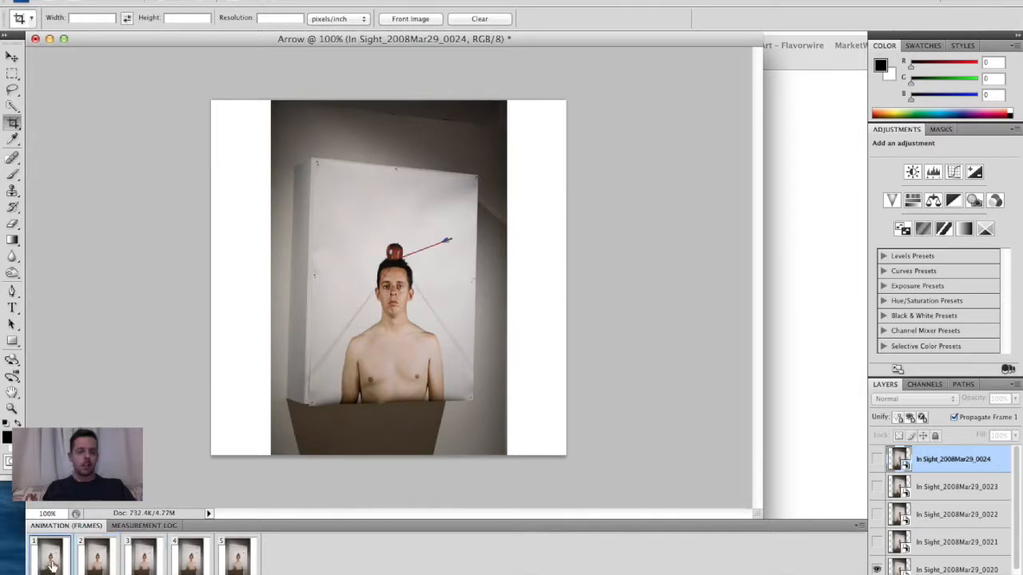
pyautogui.click(94, 557)
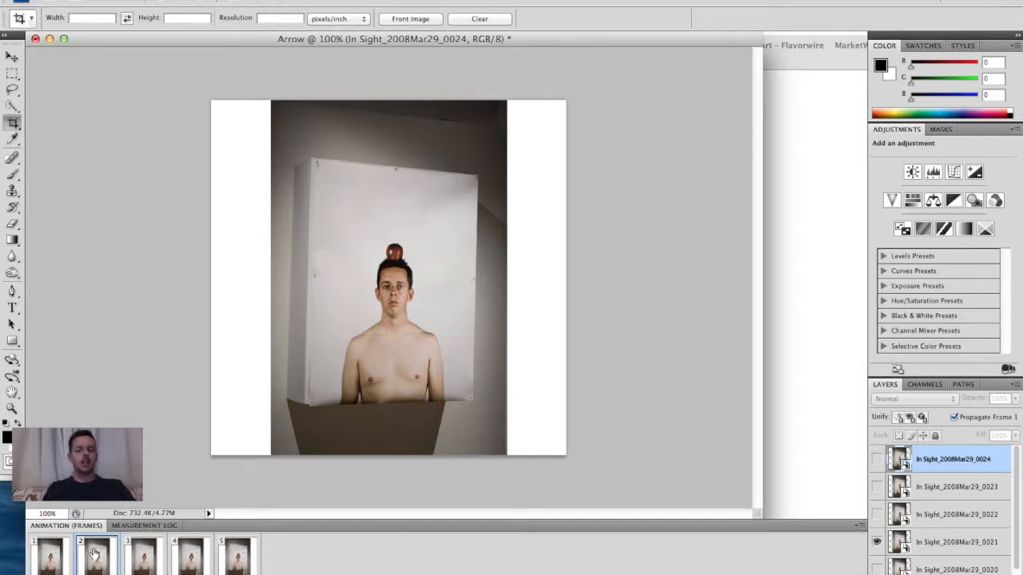
# - Make animation frame 3 show only the In Sight_2008Mar29_0022 photo layer
pyautogui.click(43, 555)
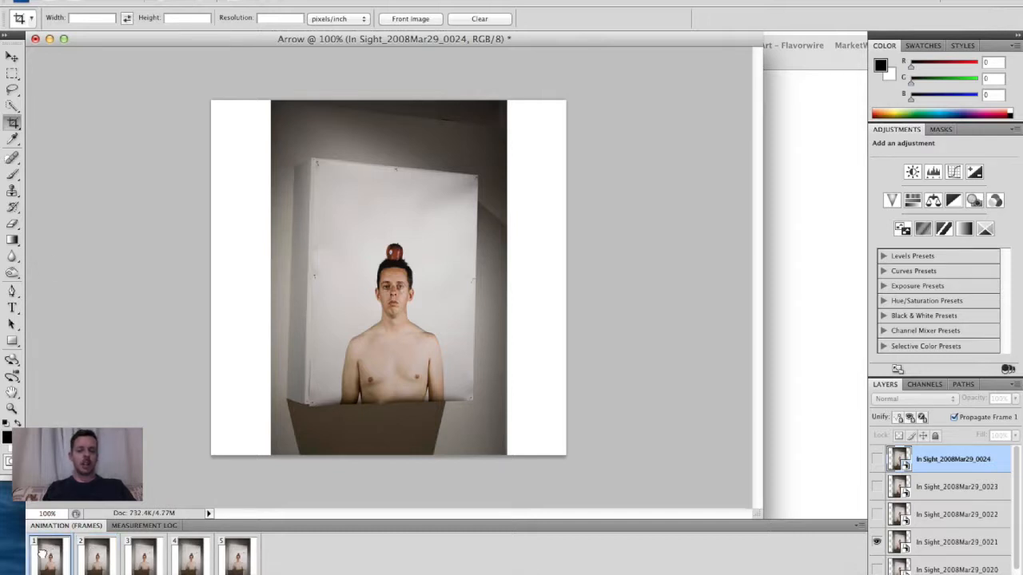
pyautogui.click(92, 561)
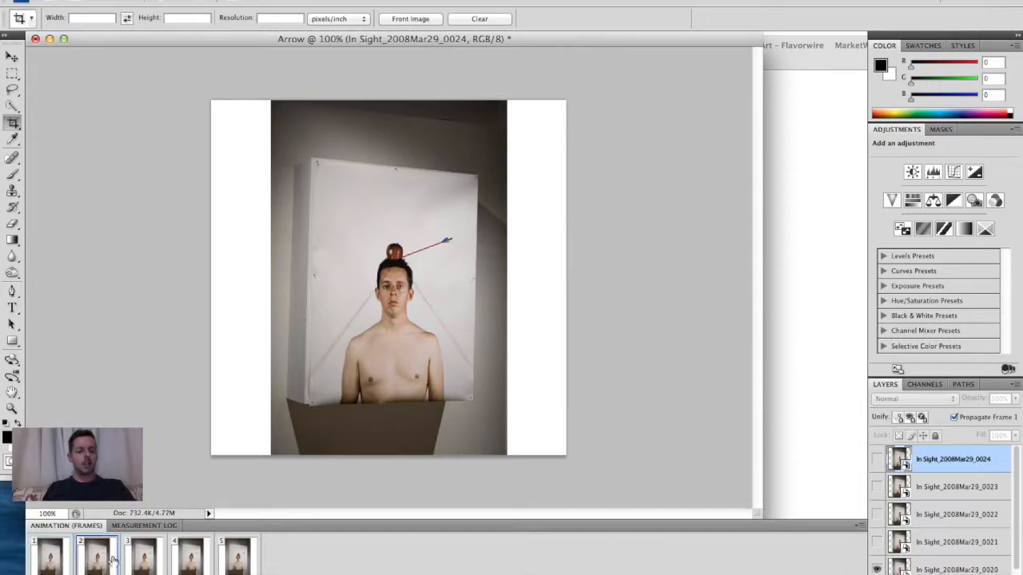
pyautogui.click(154, 551)
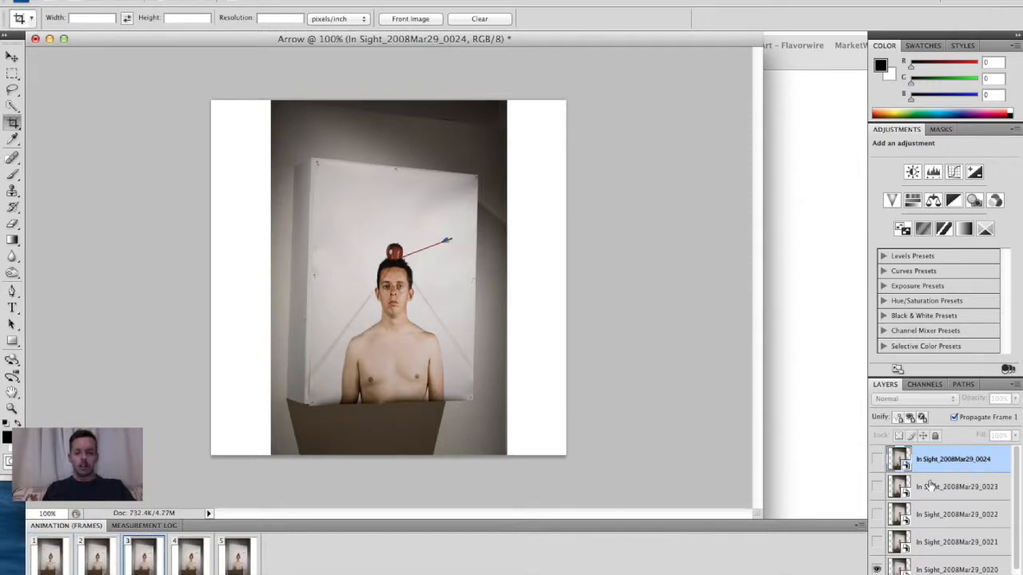
pyautogui.click(877, 565)
pyautogui.click(877, 514)
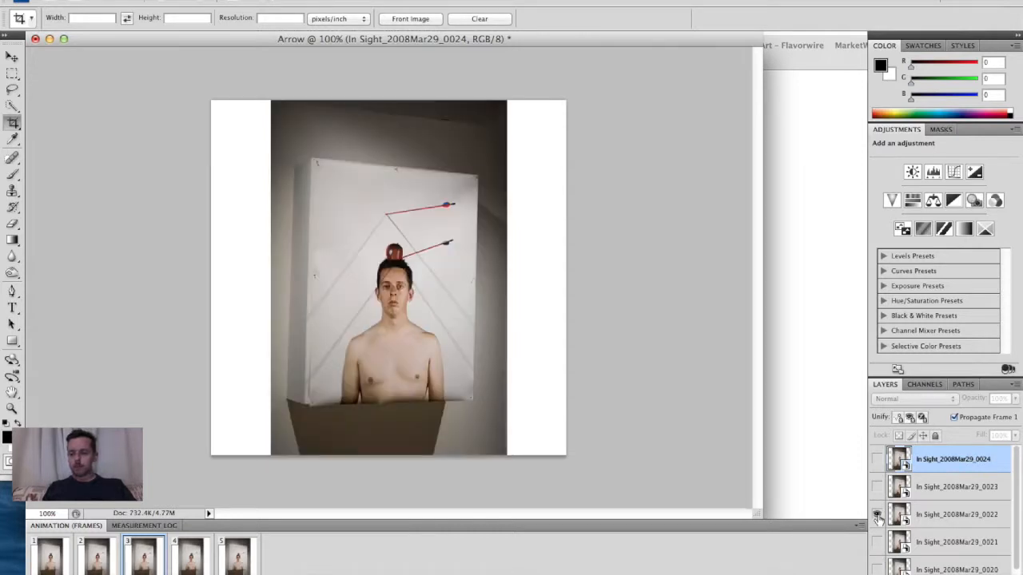
# - Make frame 4 show only the 0023 photo layer and frame 5 show only the 0024 layer
pyautogui.click(190, 555)
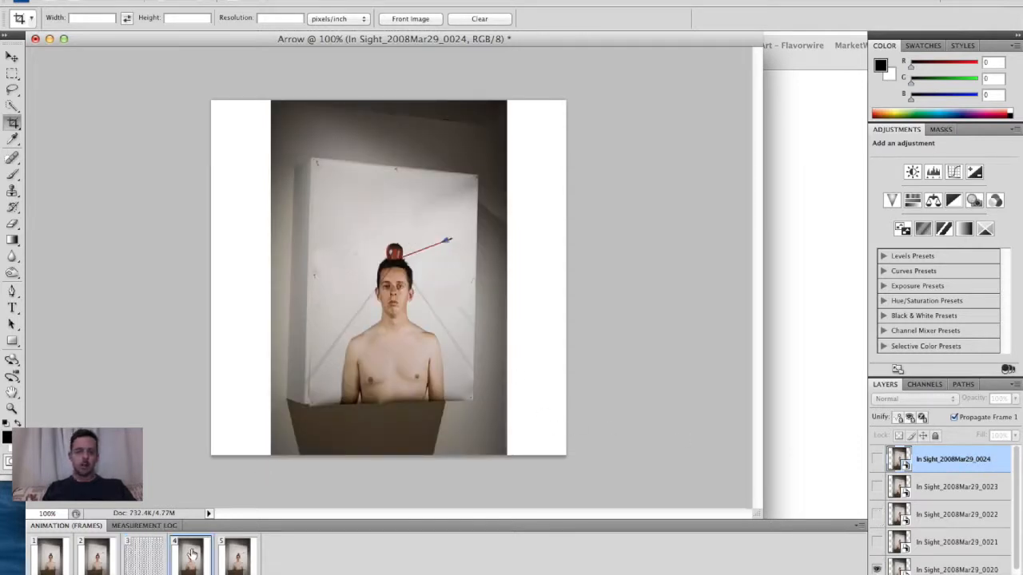
pyautogui.click(877, 568)
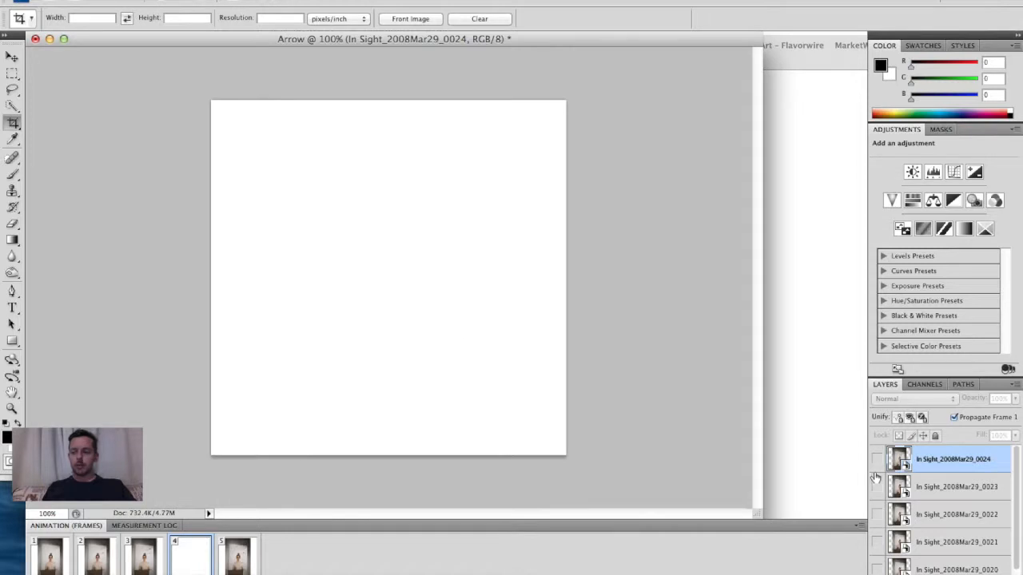
pyautogui.click(877, 488)
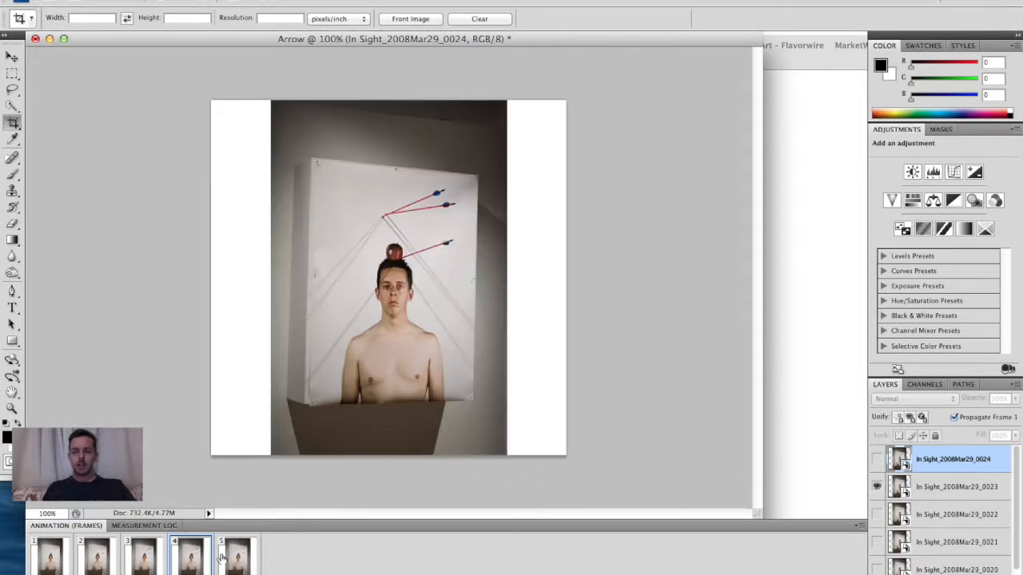
pyautogui.click(234, 555)
pyautogui.click(877, 568)
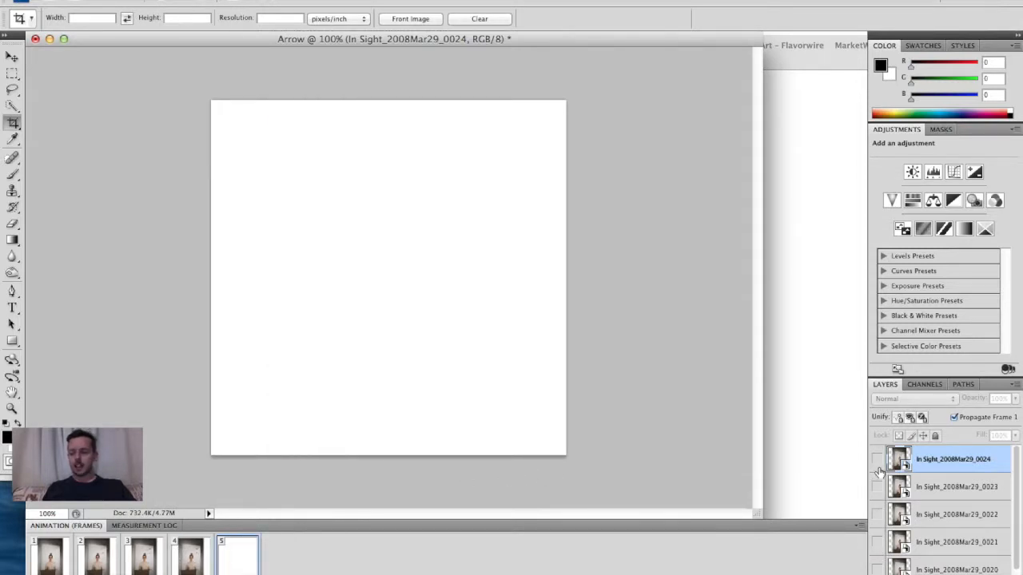
pyautogui.click(877, 459)
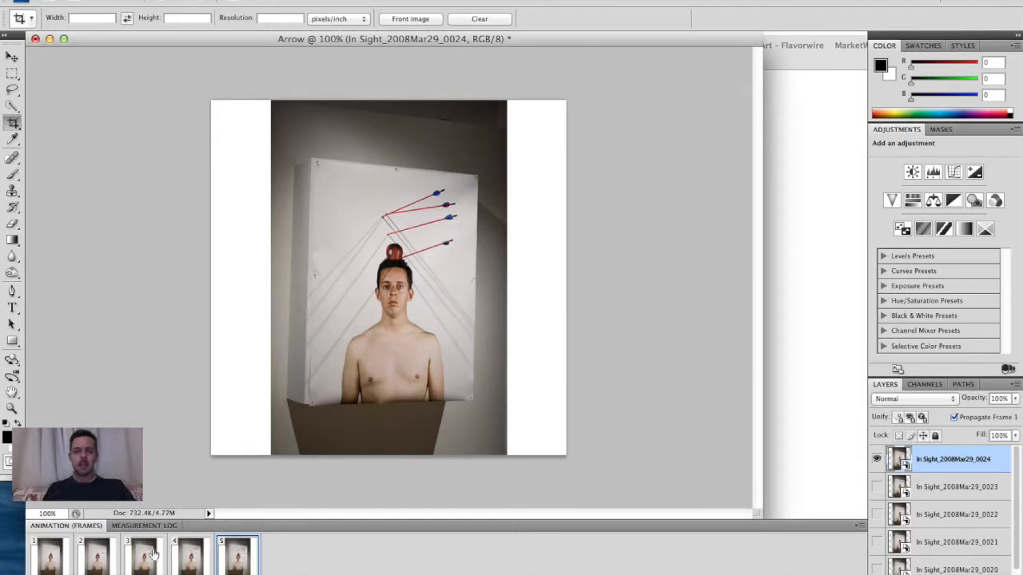
# - Step through all five frames and play the animation to preview it
pyautogui.click(48, 563)
pyautogui.click(94, 562)
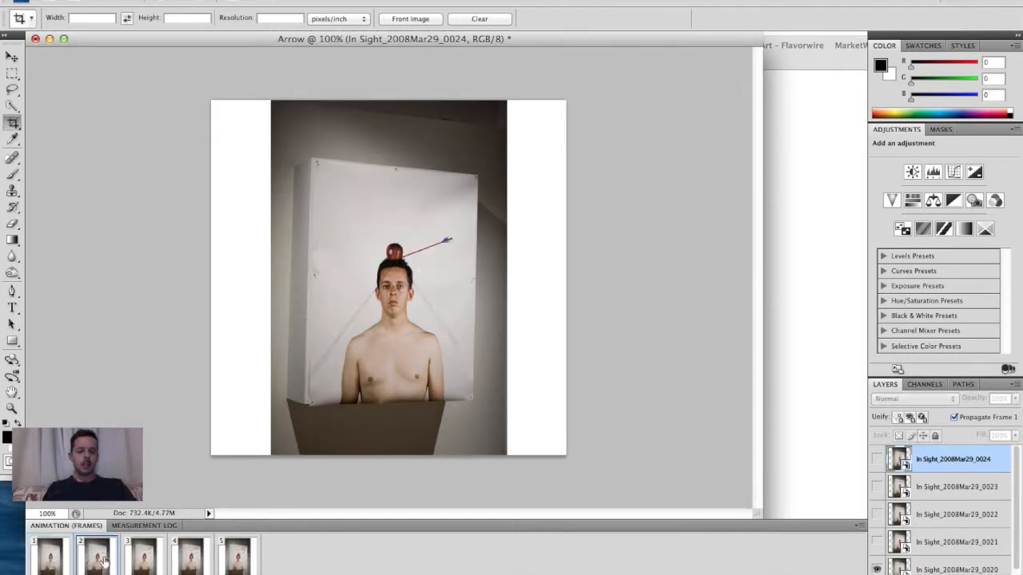
pyautogui.click(143, 561)
pyautogui.click(208, 563)
pyautogui.click(237, 561)
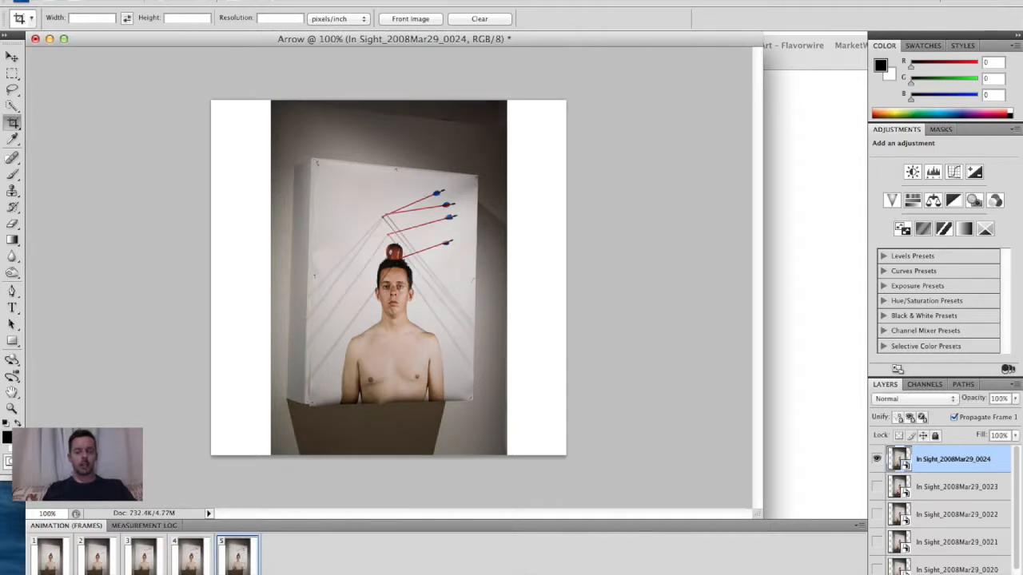
pyautogui.click(191, 559)
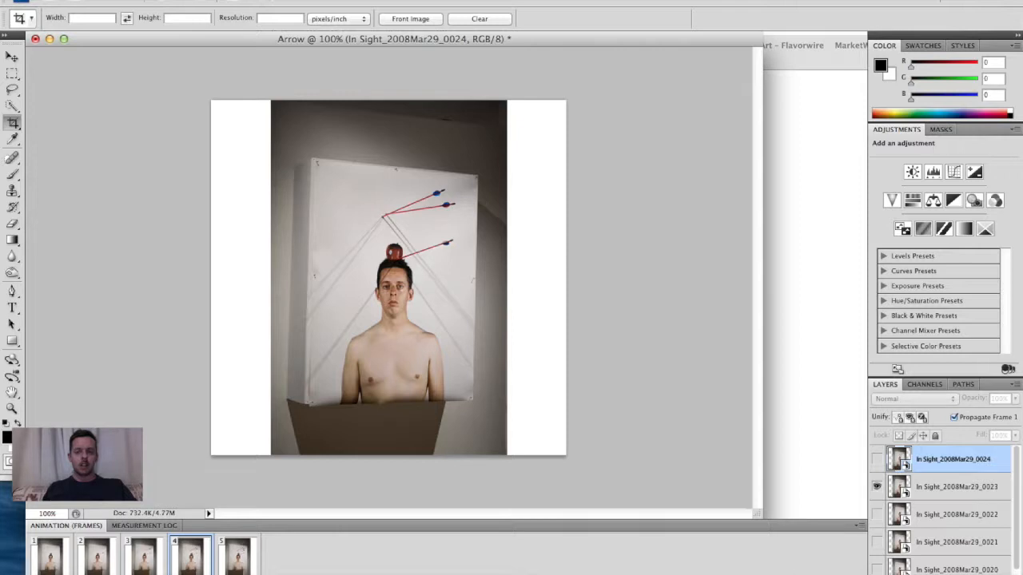
pyautogui.press('space')
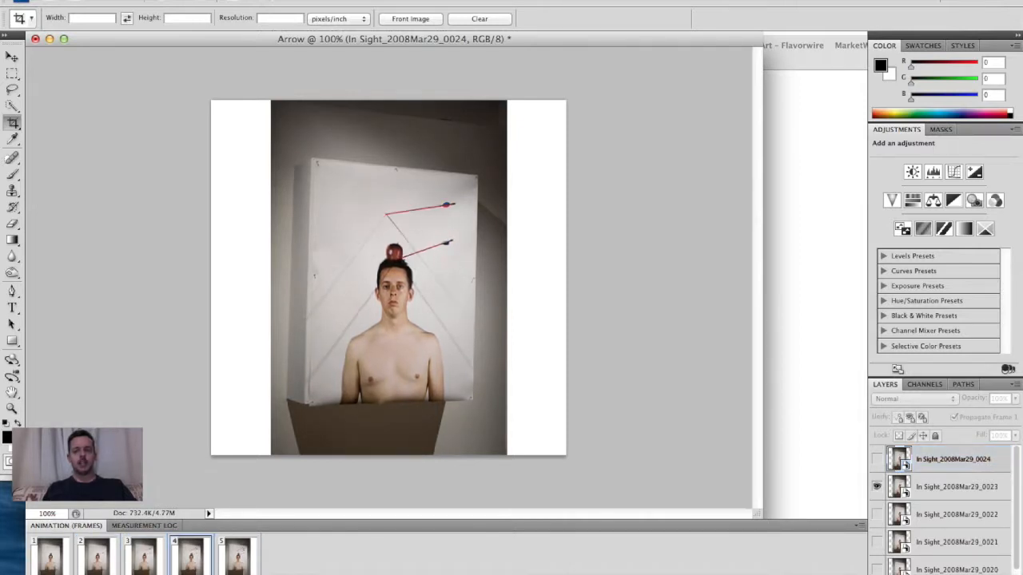
pyautogui.press('space')
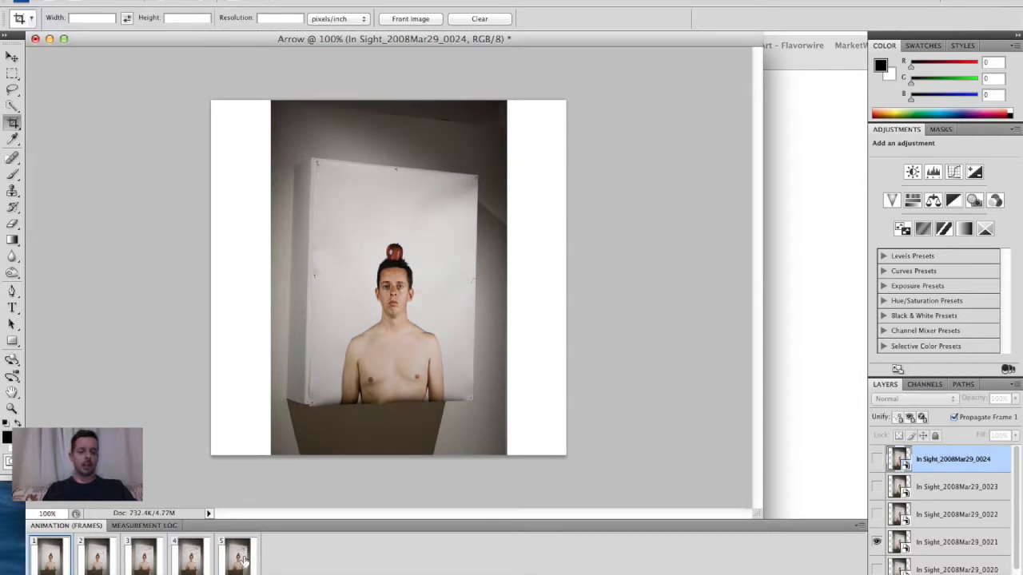
# - Set the delay of all frames to 0.5 seconds and play the animation
pyautogui.click(56, 573)
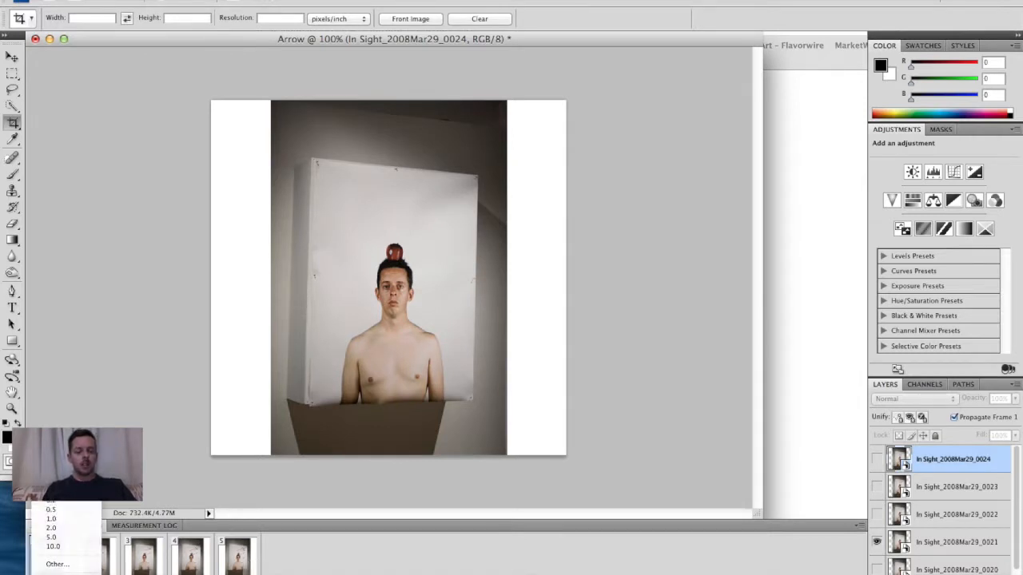
pyautogui.click(64, 504)
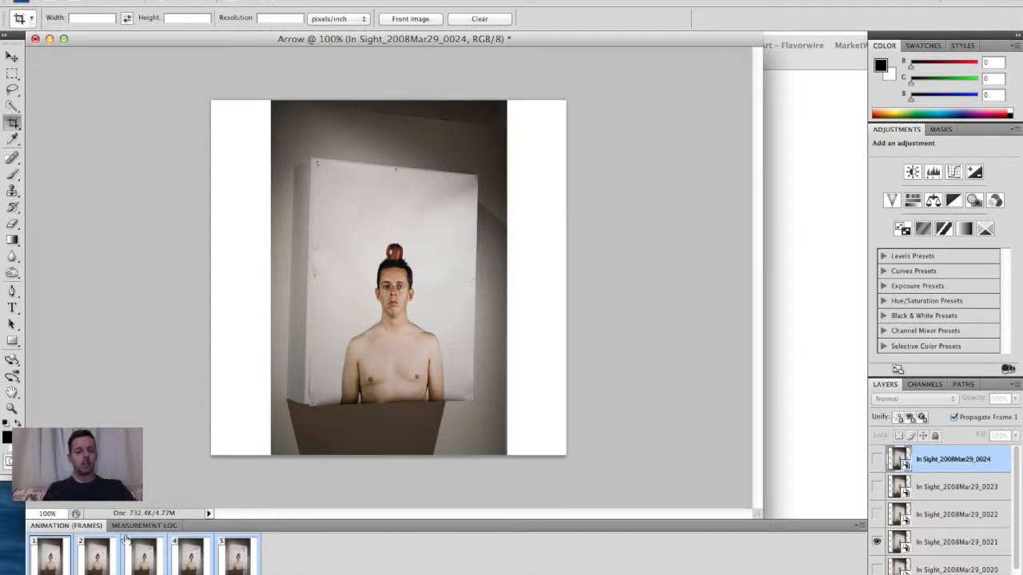
pyautogui.click(58, 573)
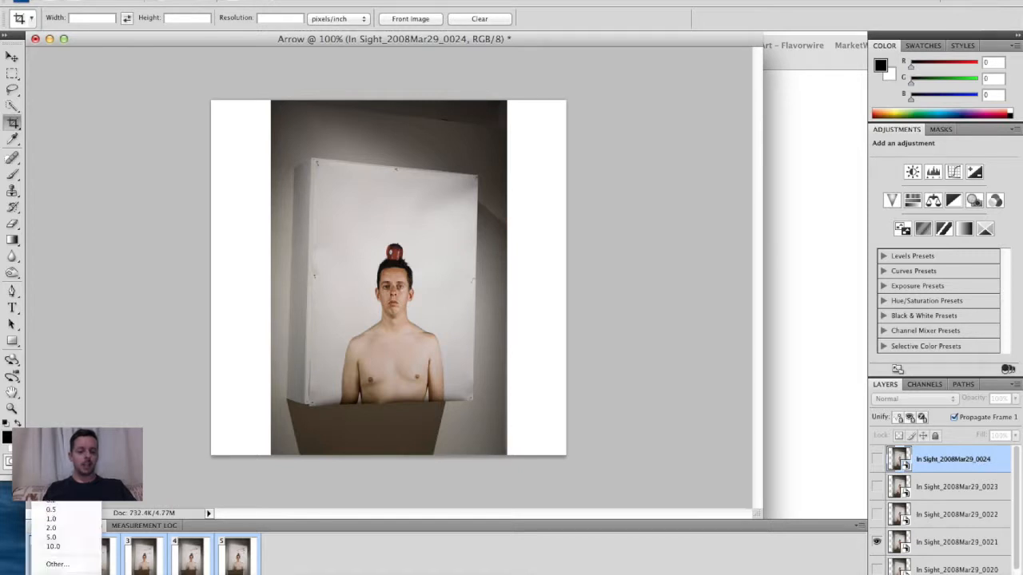
pyautogui.click(50, 508)
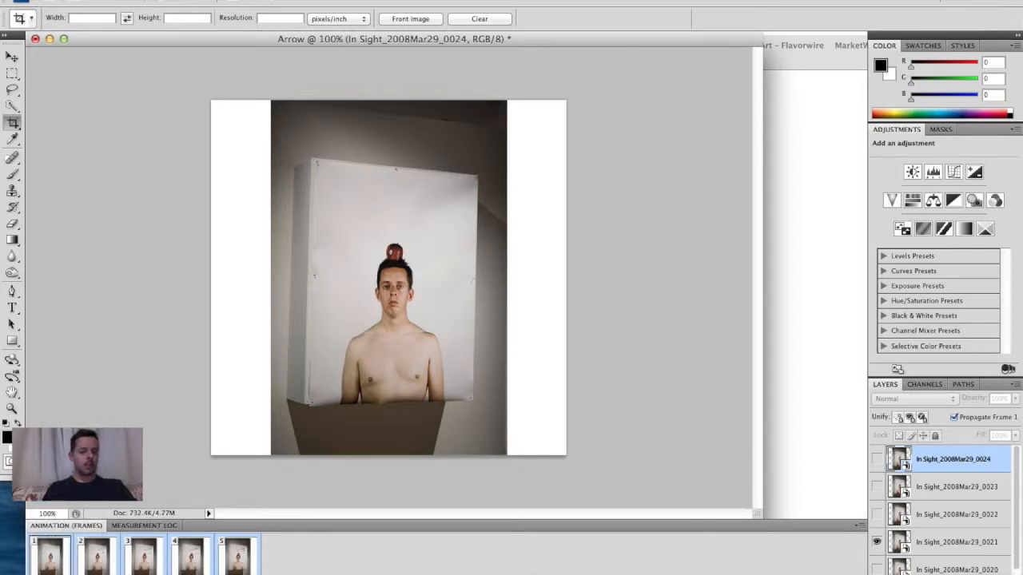
pyautogui.press('space')
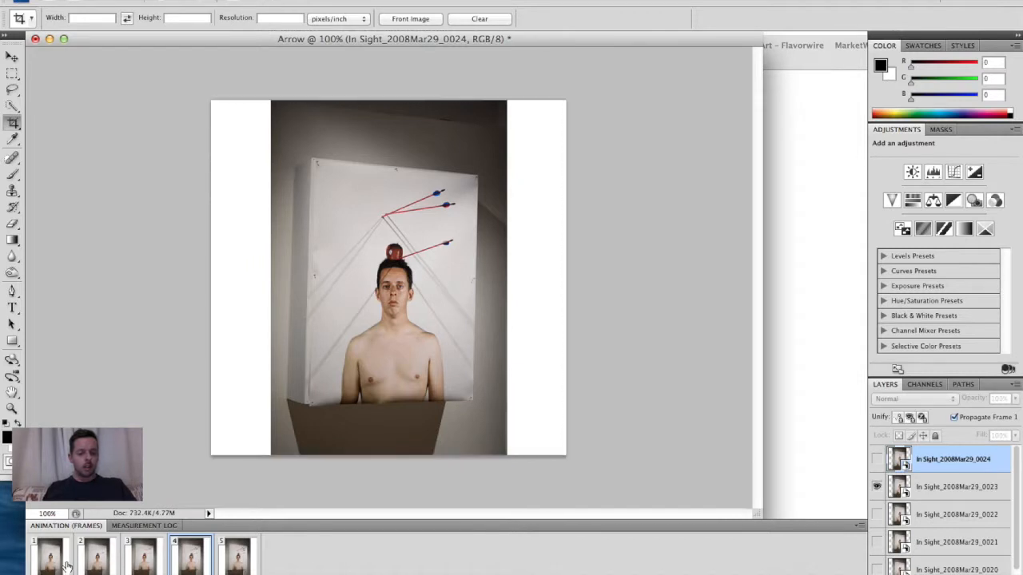
# - Reapply a 0.5 second delay to all five frames and replay the animation
pyautogui.click(238, 559)
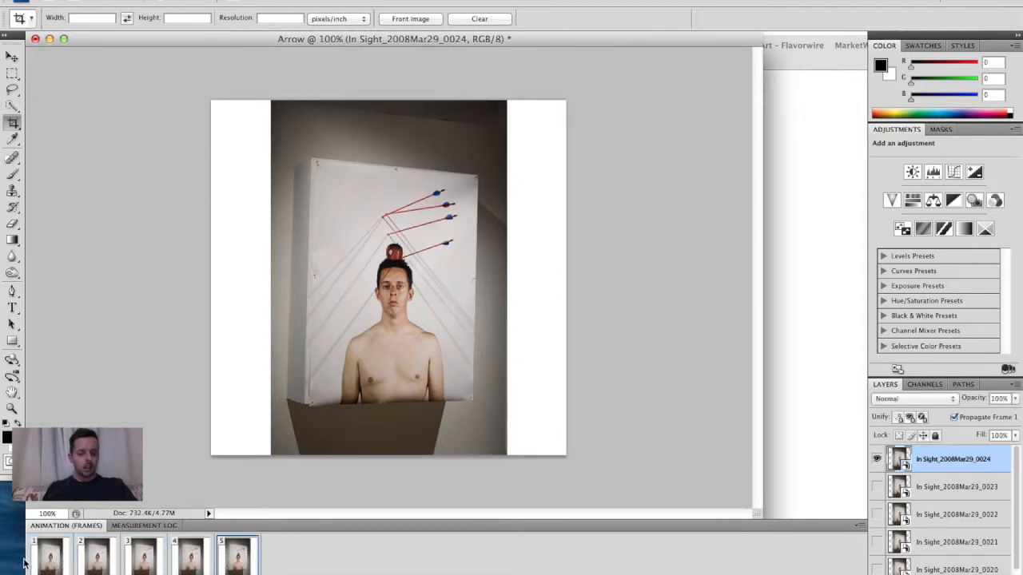
pyautogui.click(62, 574)
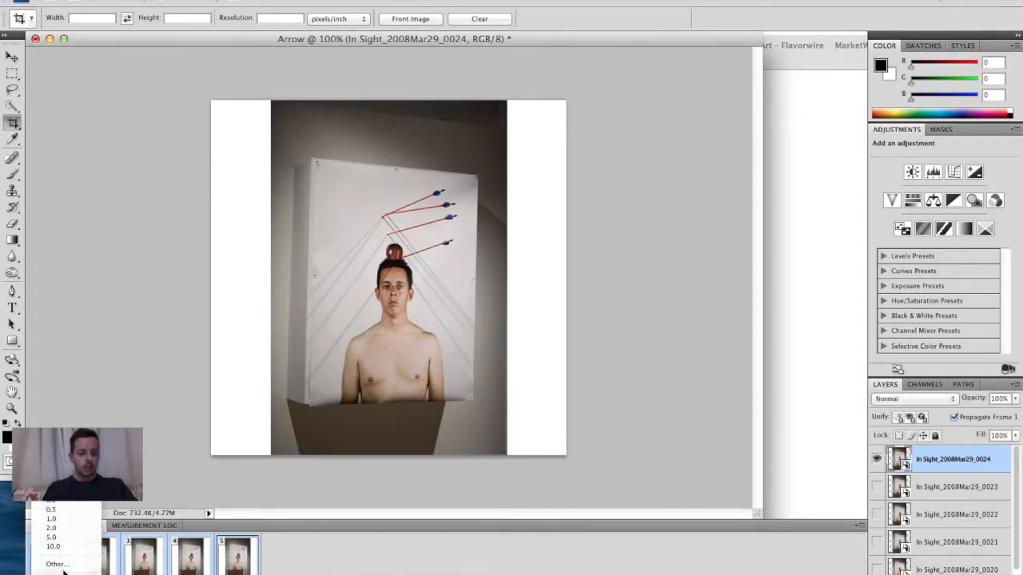
pyautogui.click(52, 513)
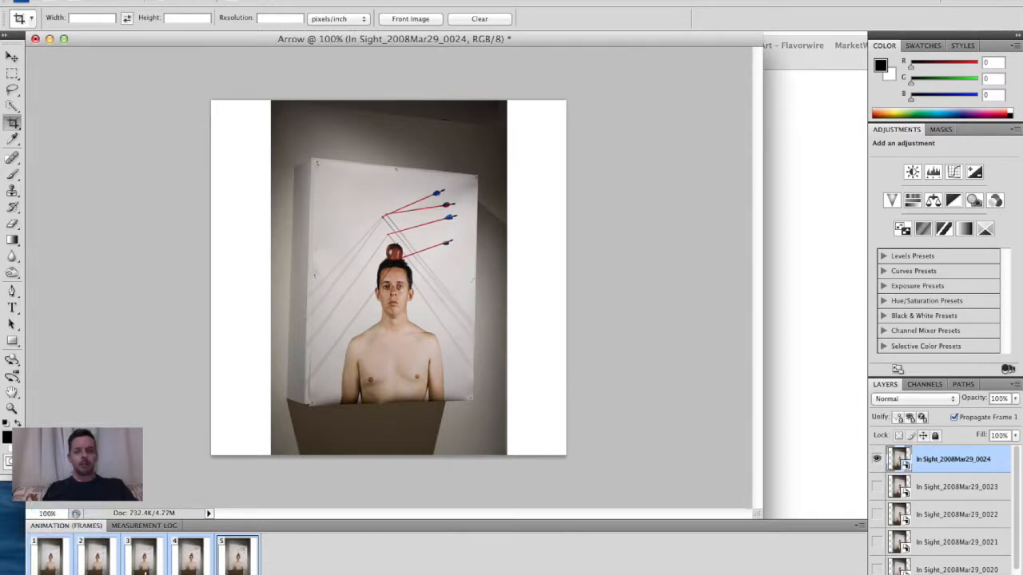
pyautogui.press('space')
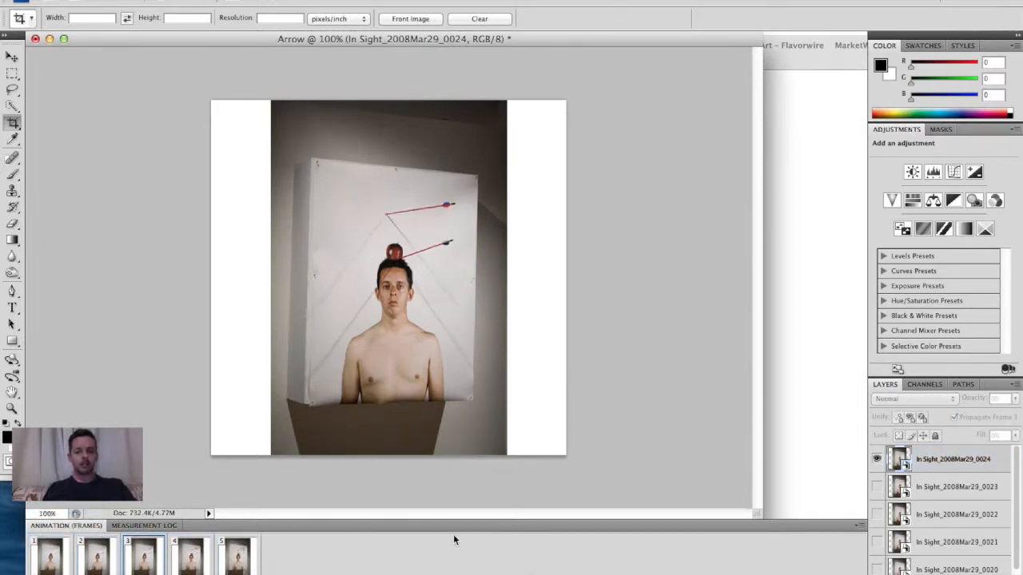
pyautogui.press('space')
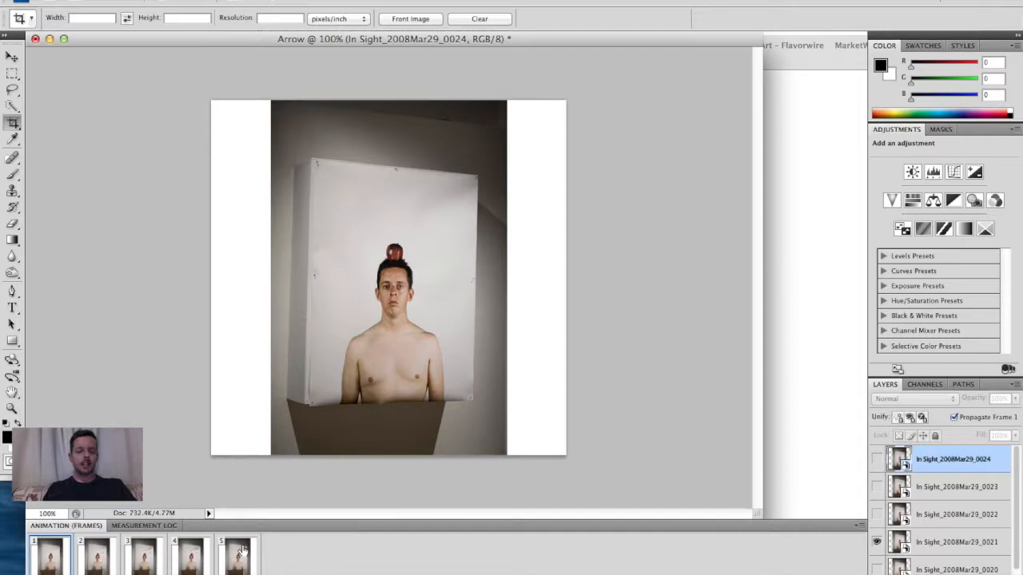
# - Choose the shortest preset delay for the selected frames
pyautogui.click(104, 574)
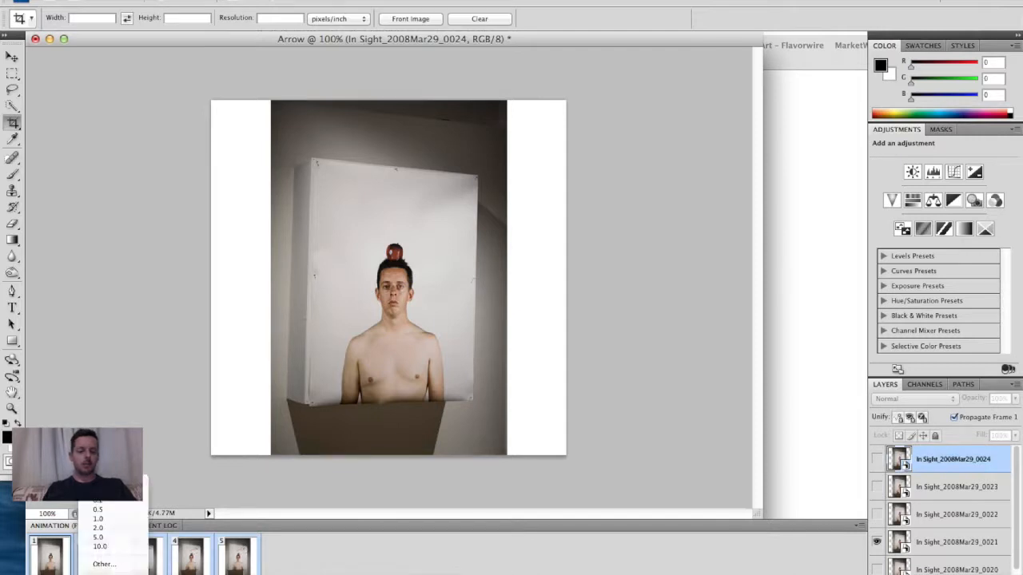
pyautogui.click(100, 497)
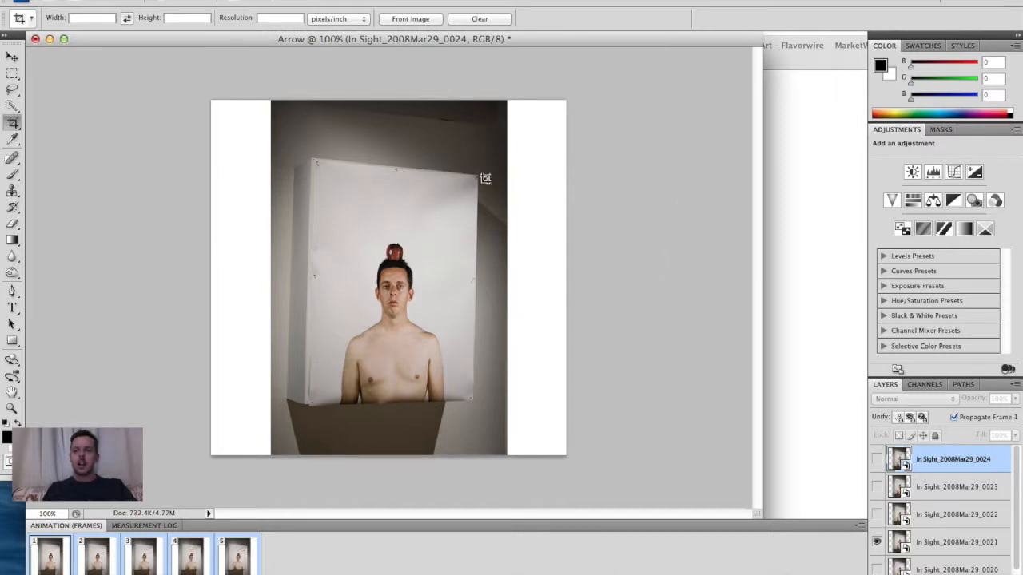
# - Open ArrowFINAL.psd from the desktop
pyautogui.press('F11')
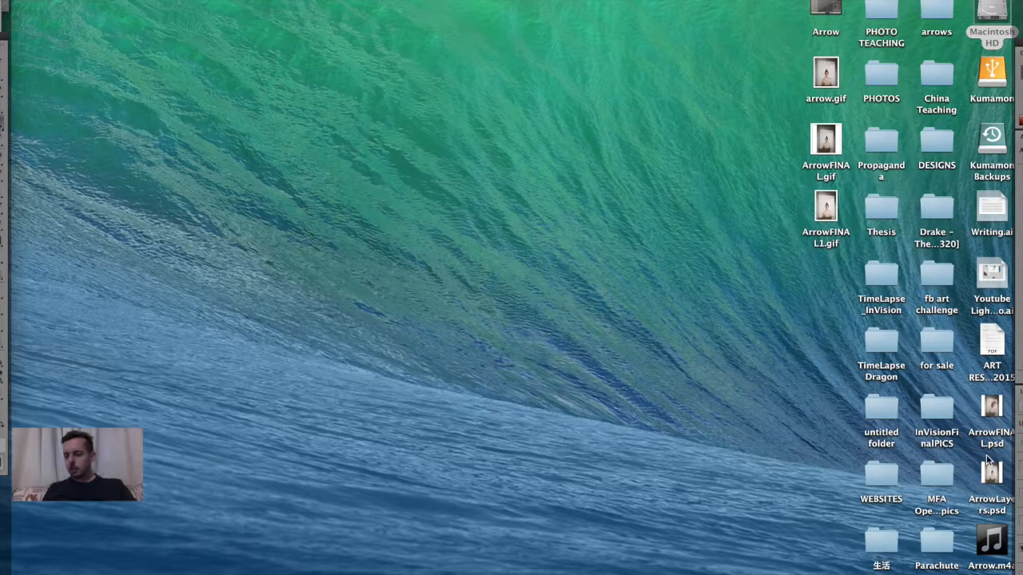
pyautogui.doubleClick(989, 409)
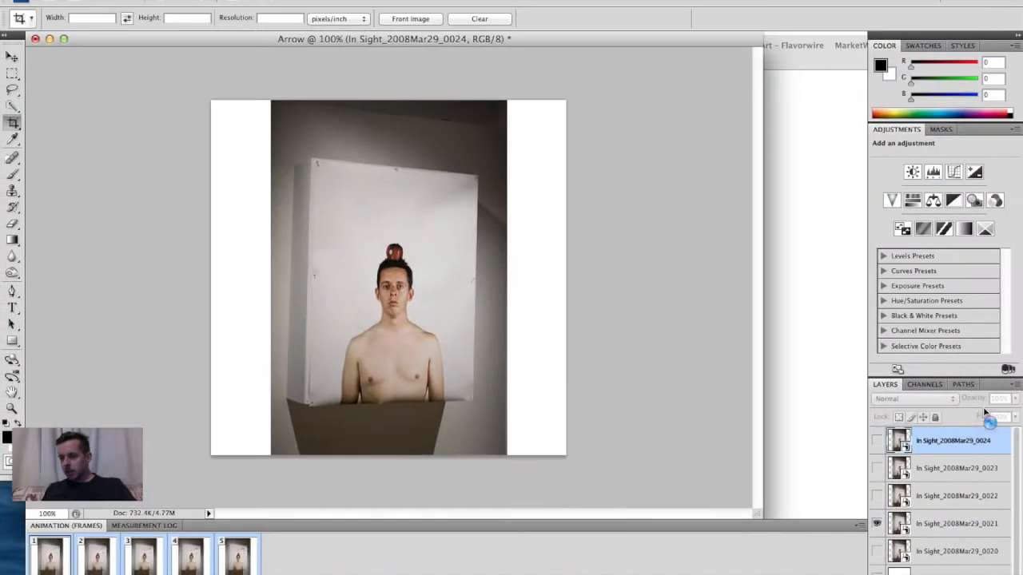
# - Browse the frames of the finished ArrowFINAL animation and play it from frame 1
pyautogui.hscroll(10, 234, 572)
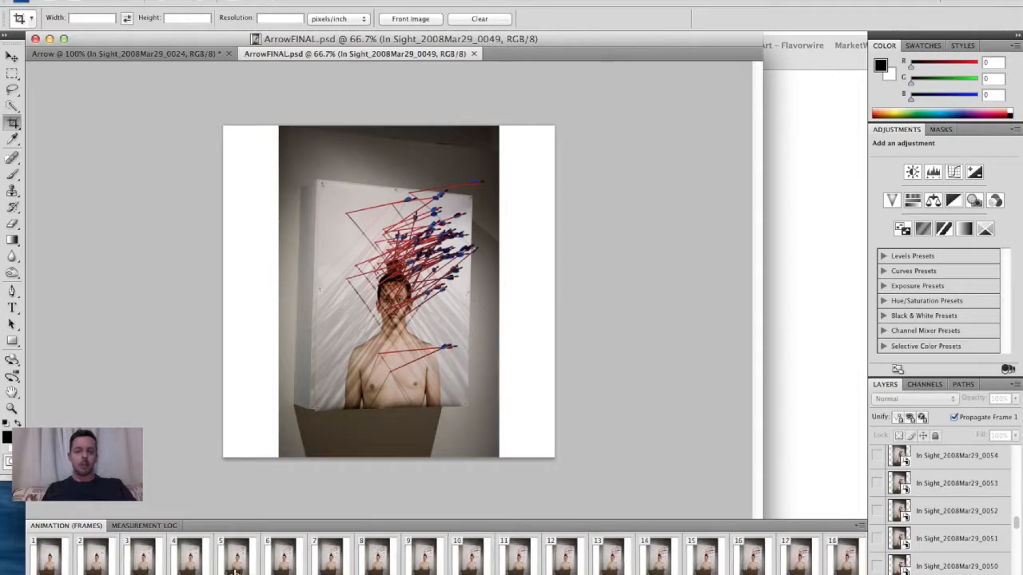
pyautogui.hscroll(-5, 234, 572)
pyautogui.hscroll(10, 234, 572)
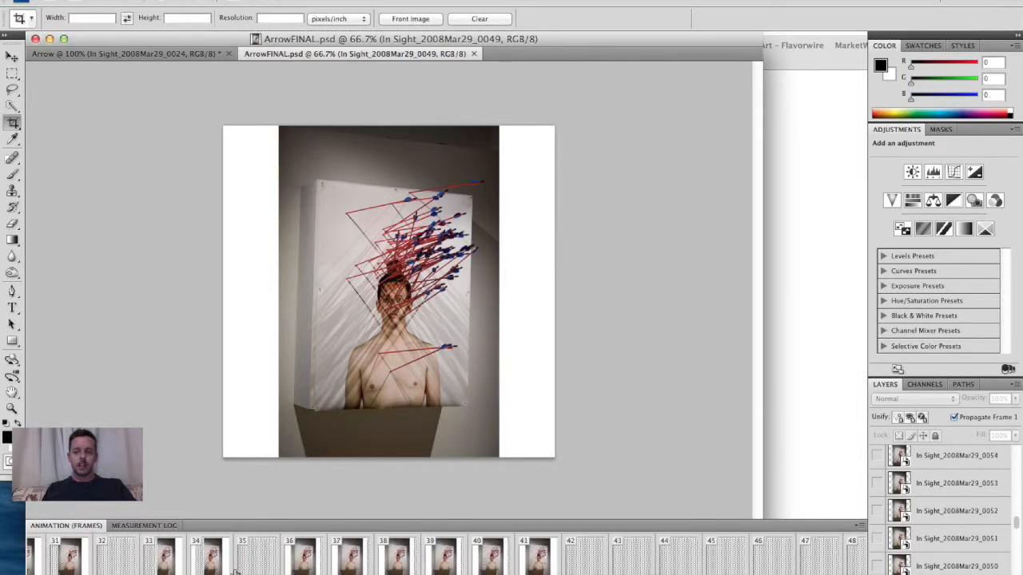
pyautogui.hscroll(3, 234, 572)
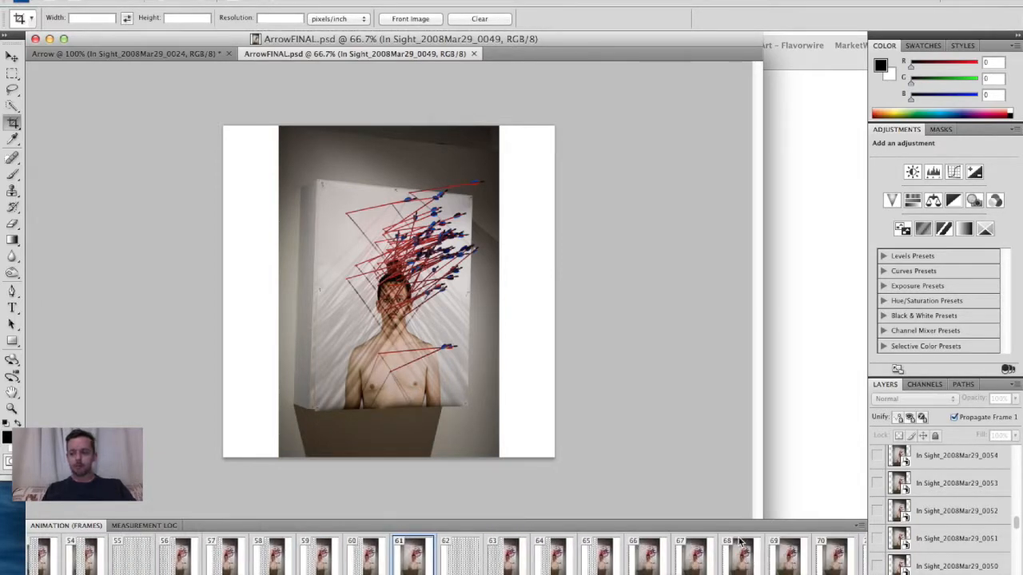
pyautogui.hscroll(-15, 742, 563)
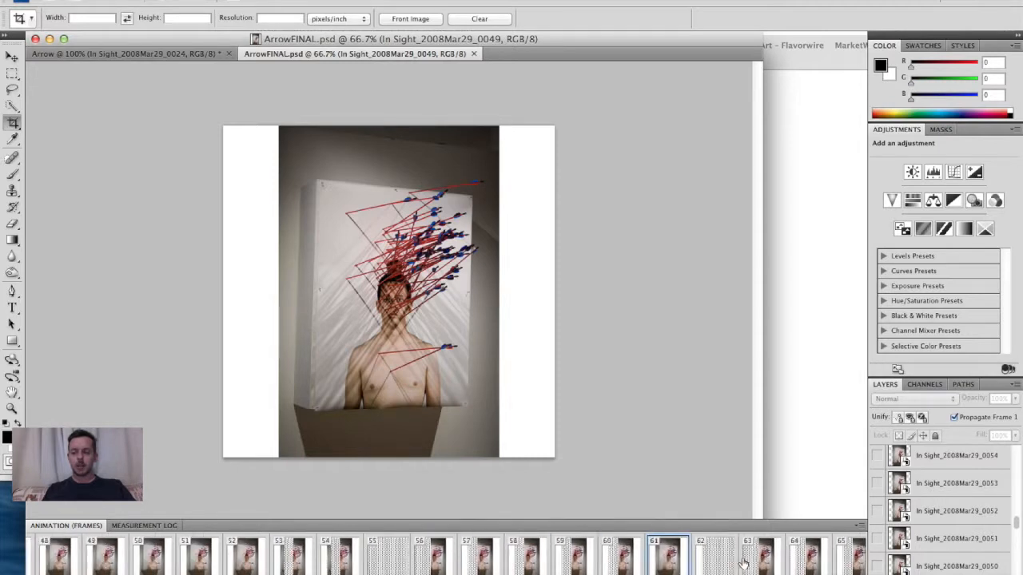
pyautogui.click(50, 559)
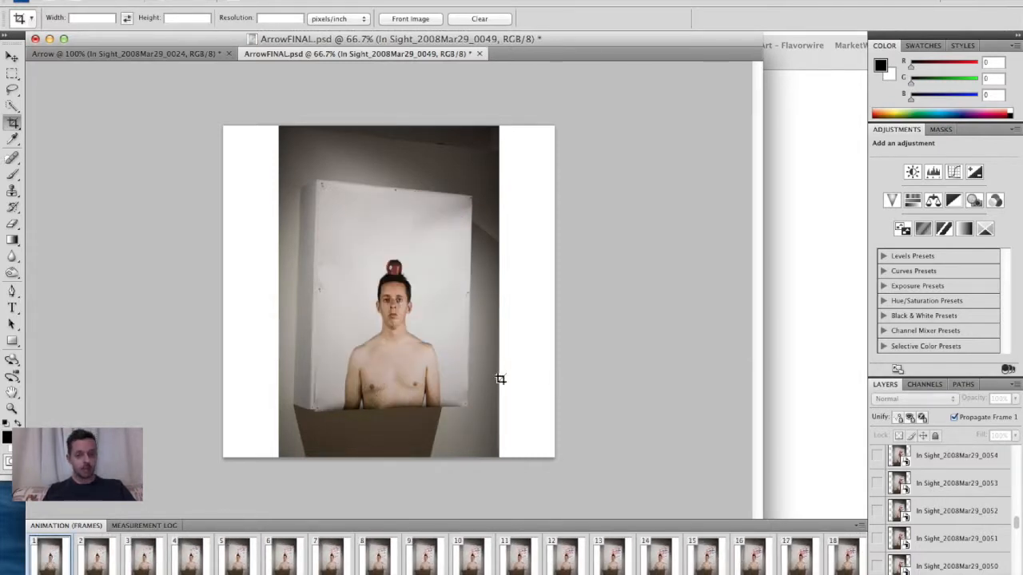
pyautogui.press('space')
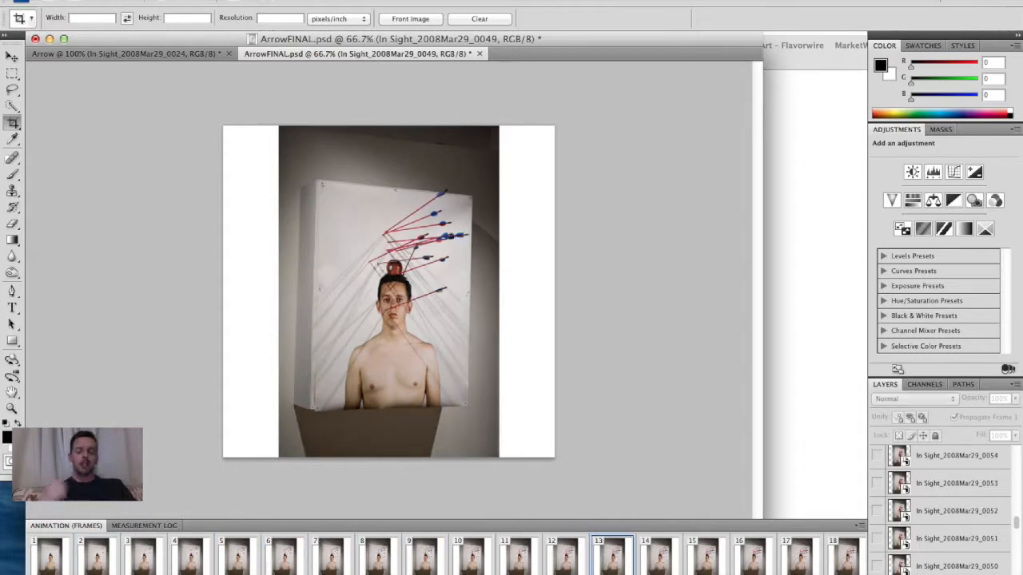
pyautogui.press('space')
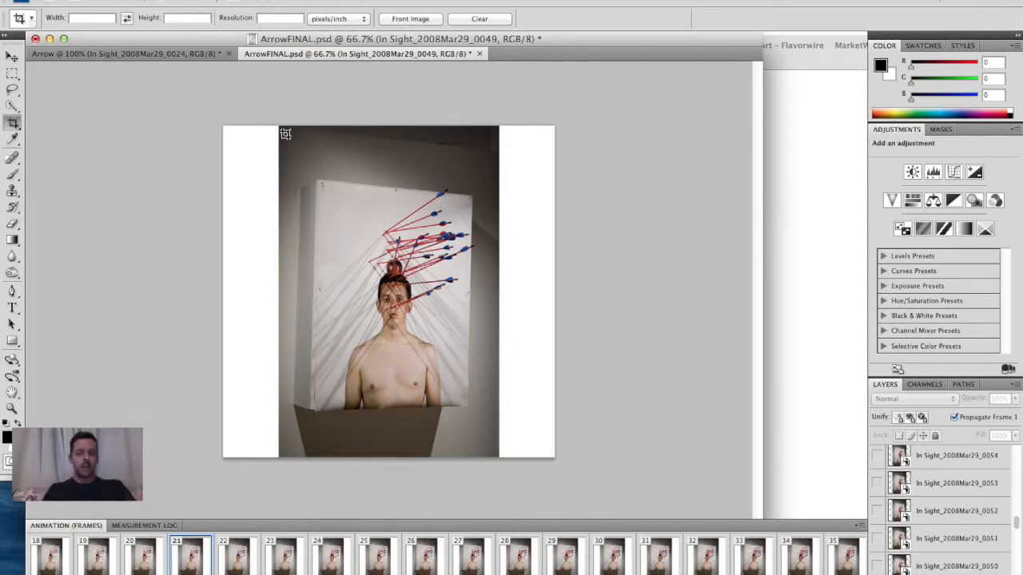
# - Crop the document to the photo's area and play the animation to check it
pyautogui.moveTo(286, 134); pyautogui.dragTo(502, 440)
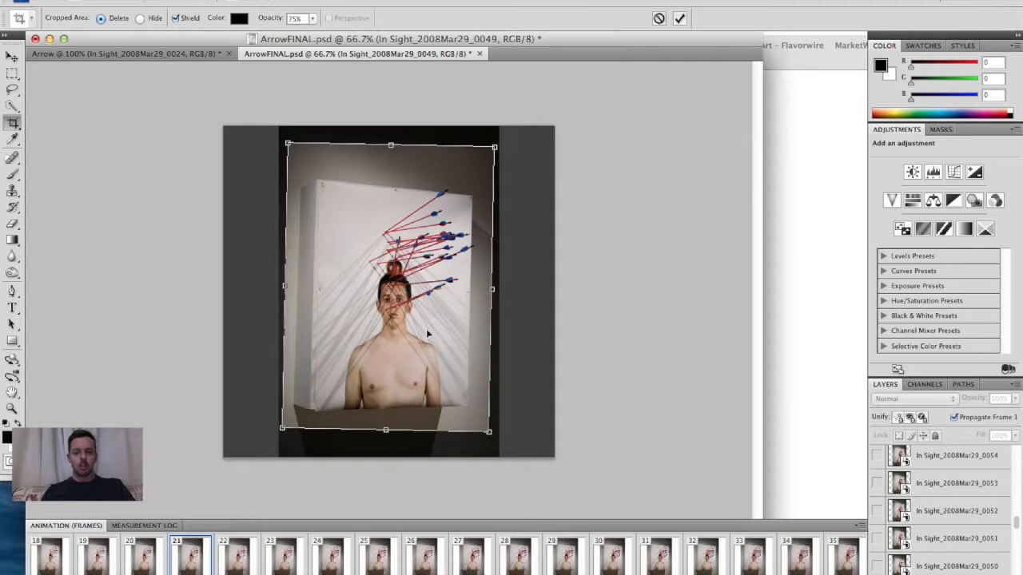
pyautogui.press('Return')
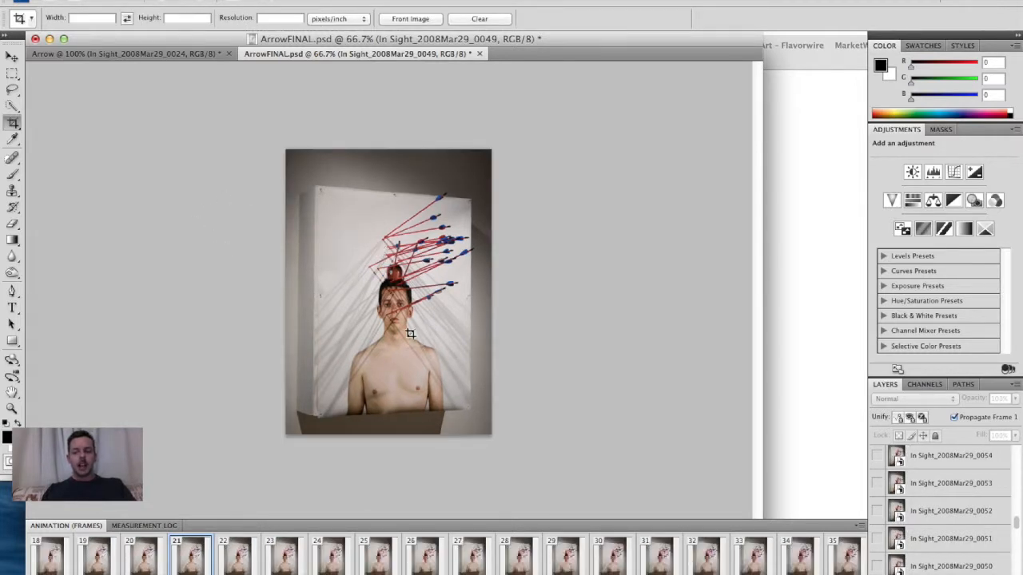
pyautogui.press('space')
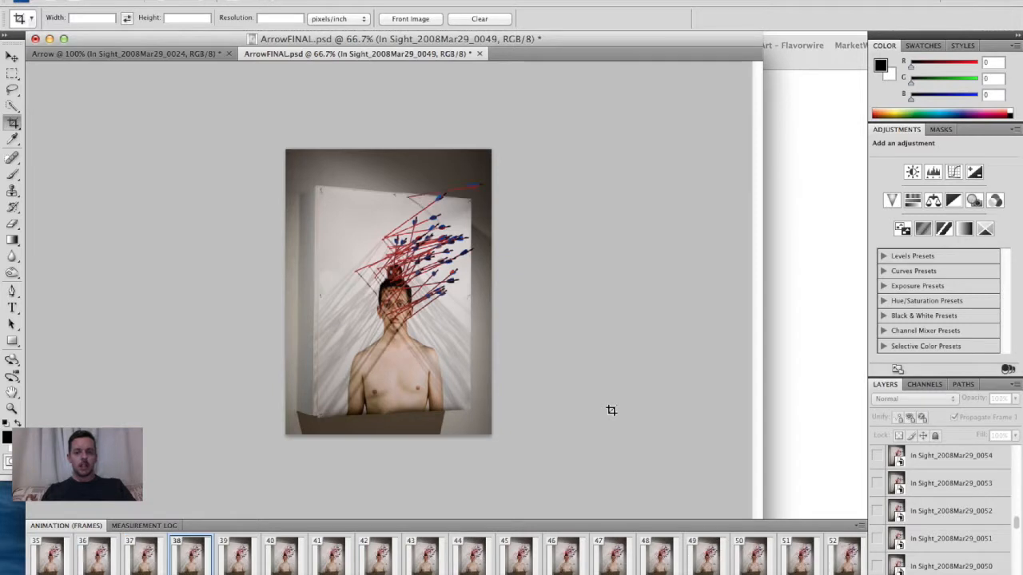
pyautogui.press('space')
# - Add a Curves adjustment above the top photo layer with points at input 157 / output 187 and input 57 / output 72
pyautogui.scroll(10, 918, 473)
pyautogui.click(917, 460)
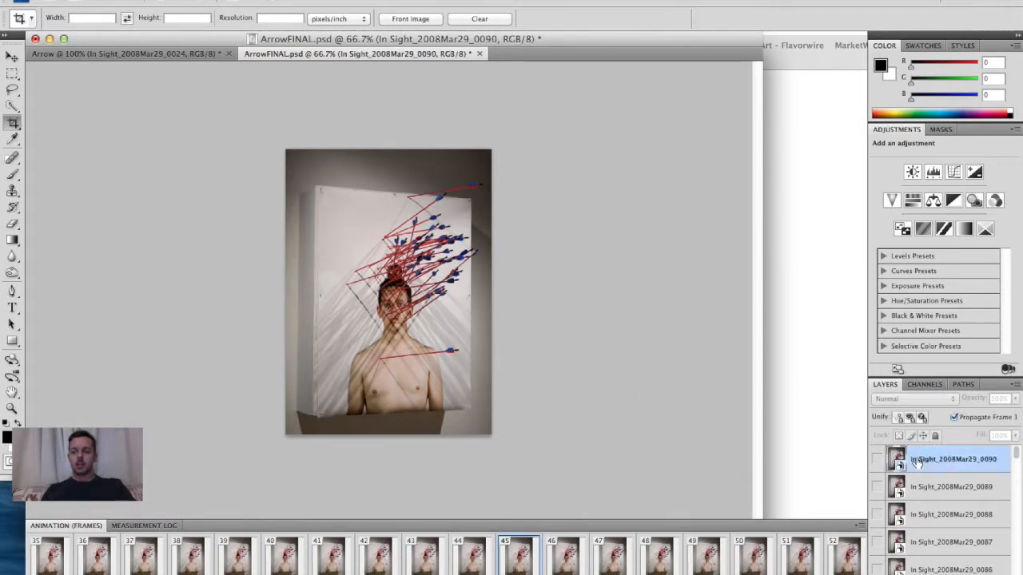
pyautogui.click(954, 174)
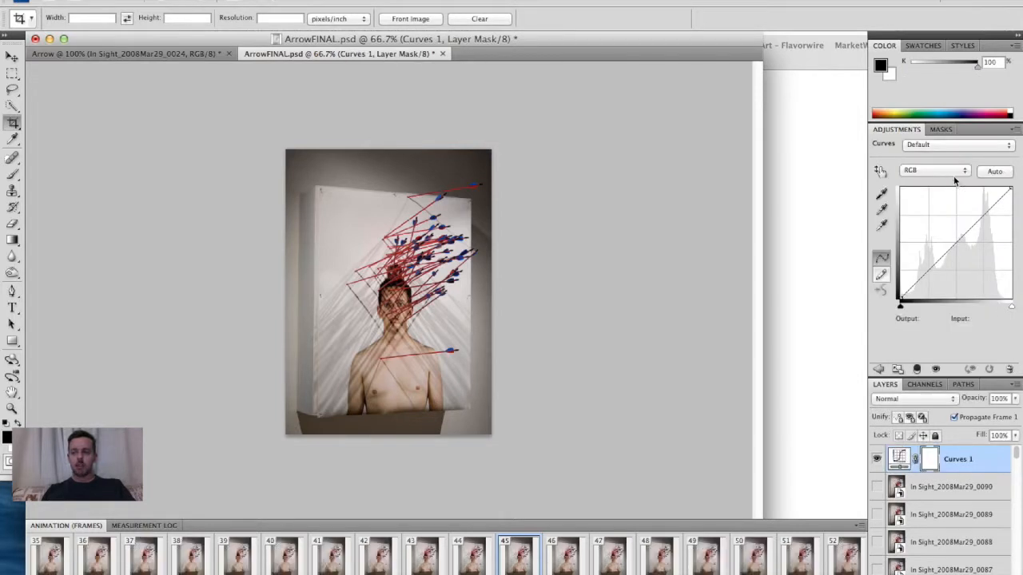
pyautogui.moveTo(973, 224); pyautogui.dragTo(968, 217)
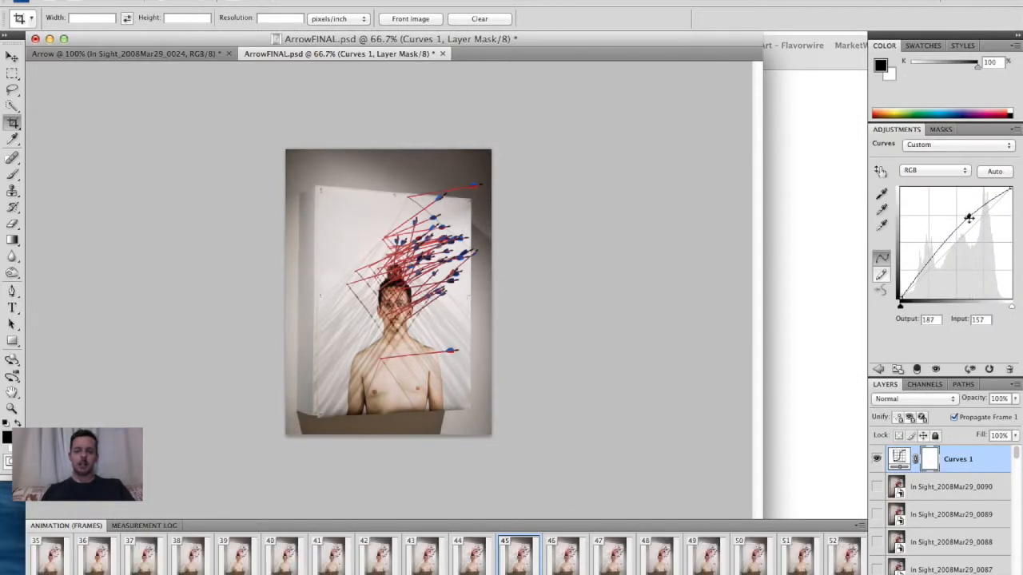
pyautogui.click(923, 264)
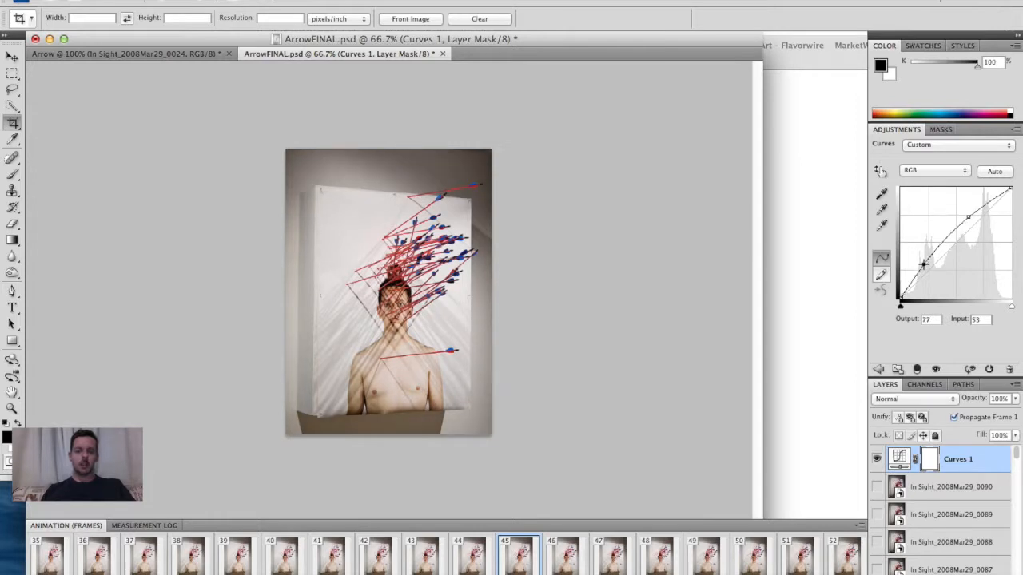
pyautogui.moveTo(922, 264); pyautogui.dragTo(927, 268)
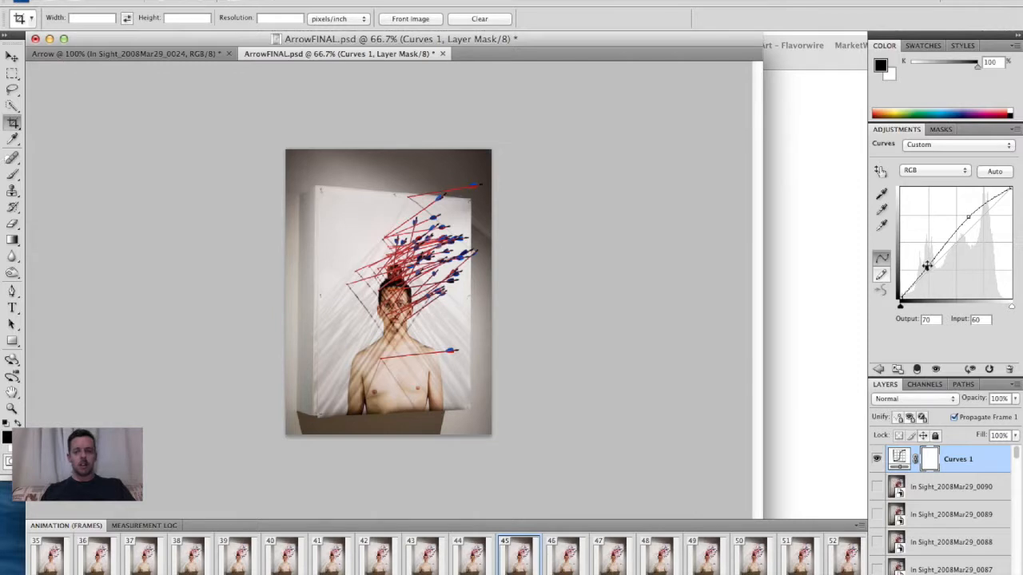
pyautogui.moveTo(926, 266); pyautogui.dragTo(925, 265)
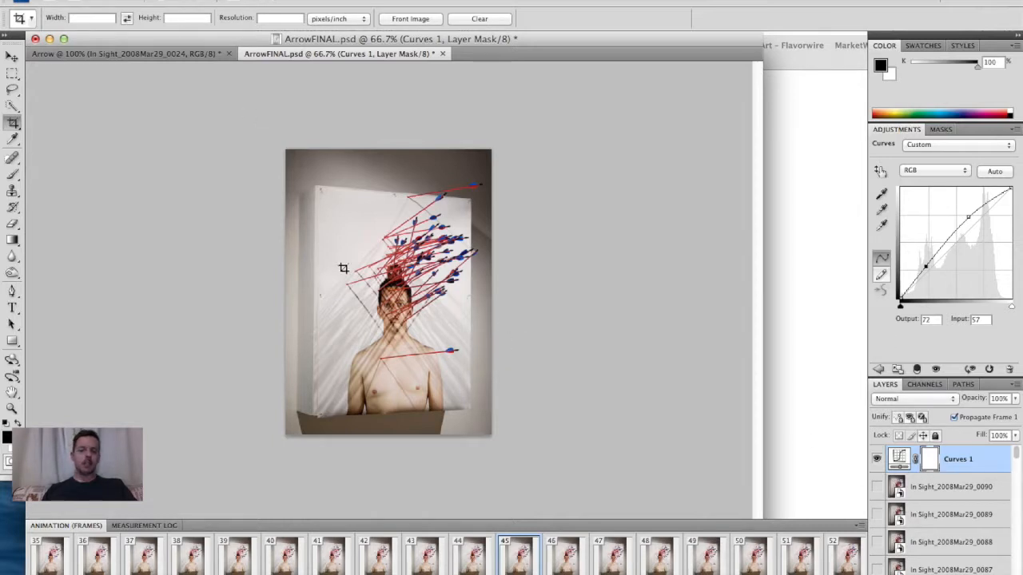
# - Replay the adjusted animation and open the Save for Web & Devices dialog
pyautogui.press('space')
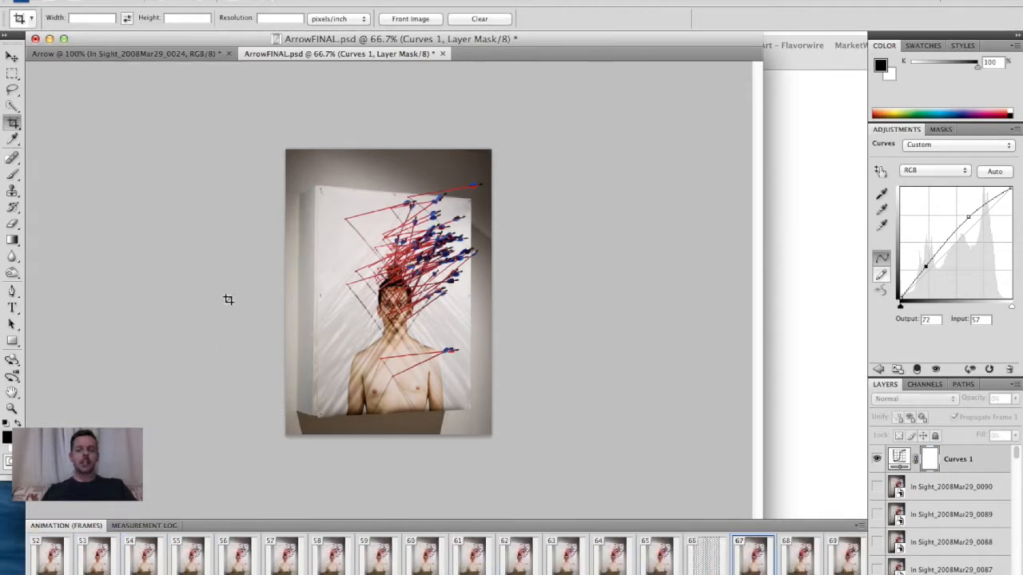
pyautogui.press('space')
pyautogui.click(118, 1)
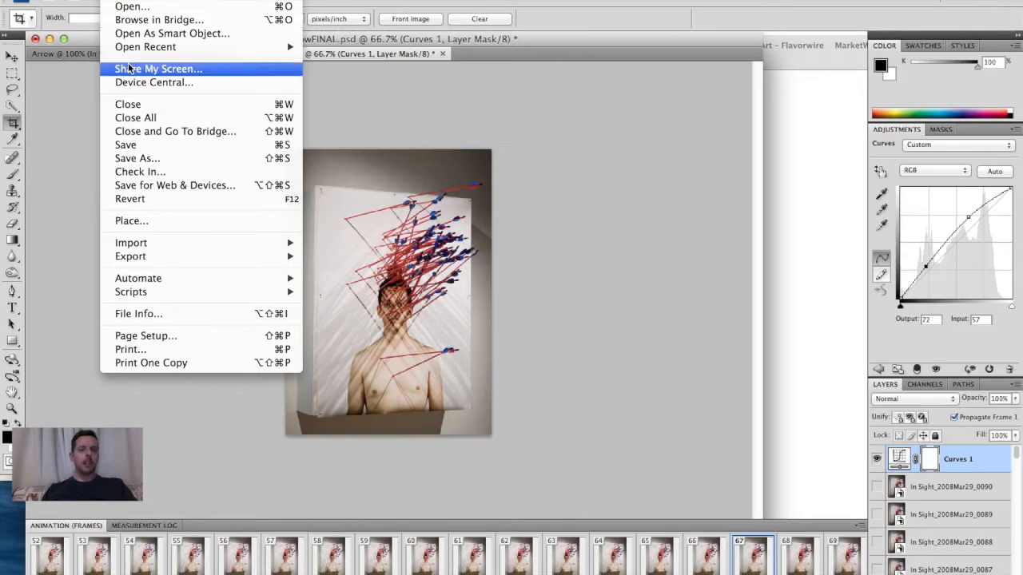
pyautogui.click(153, 185)
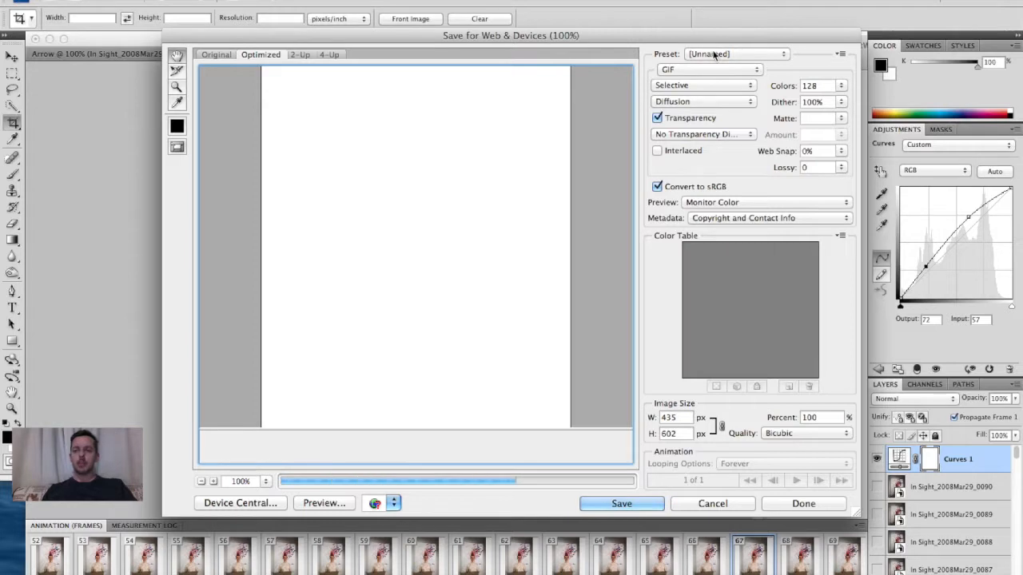
# - Compare GIF presets, settling on GIF 128 Dithered with the dither raised to 100%
pyautogui.click(713, 53)
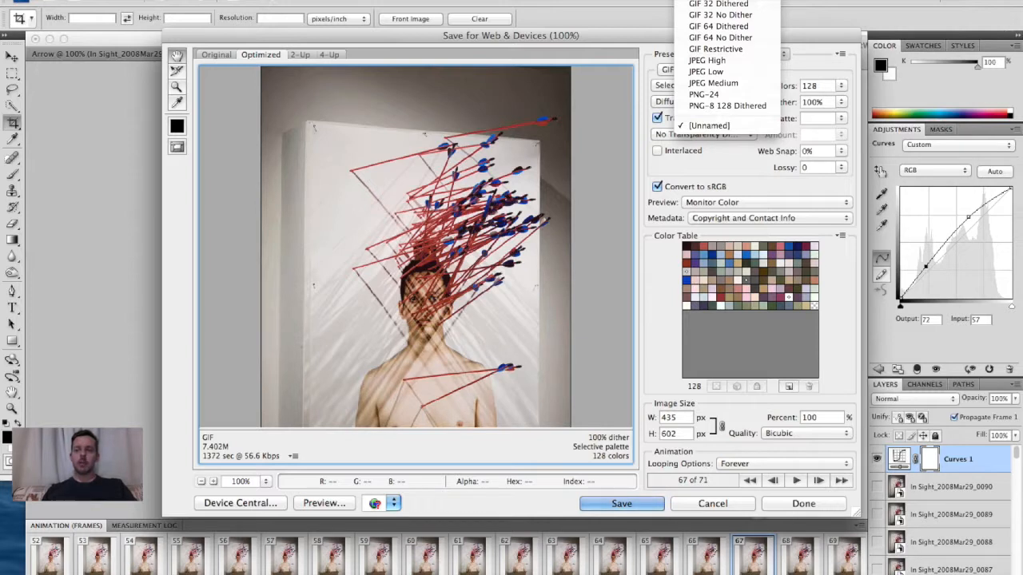
pyautogui.click(695, 52)
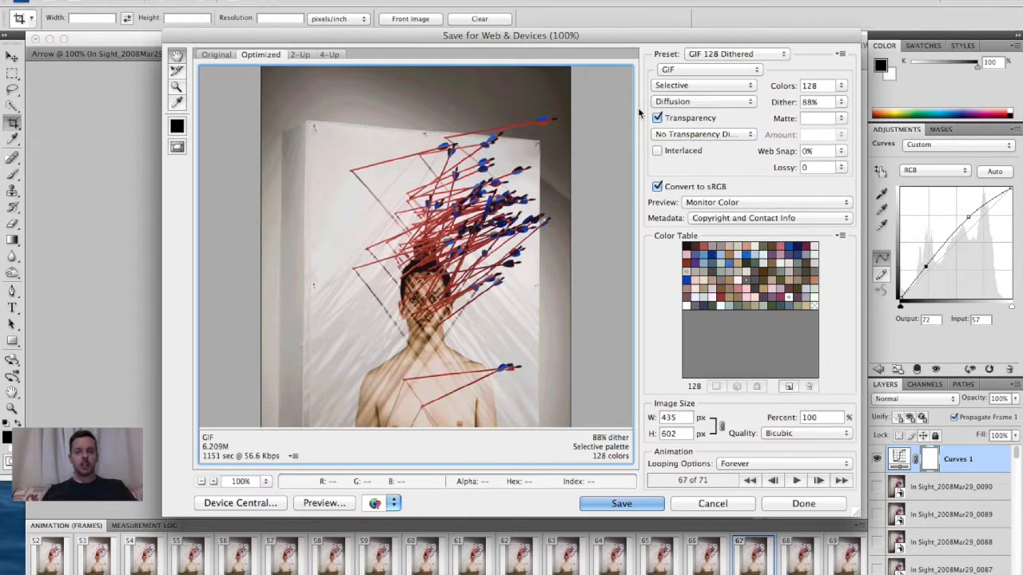
pyautogui.click(755, 55)
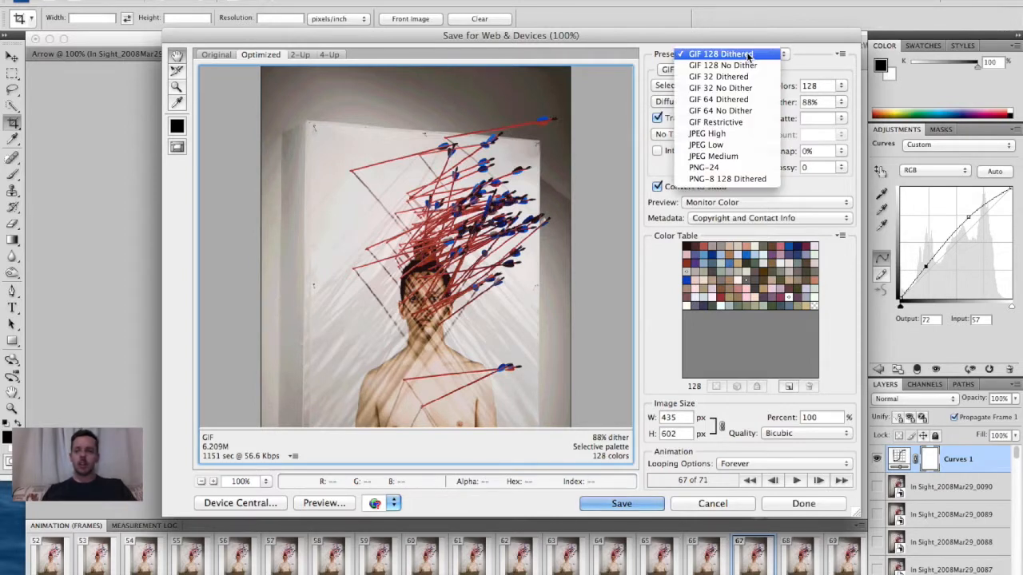
pyautogui.click(741, 101)
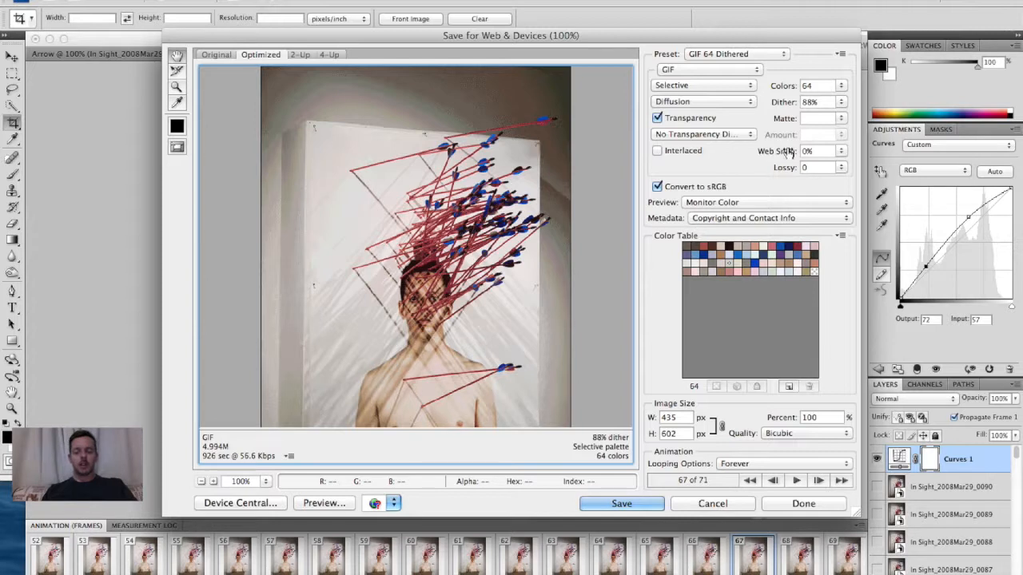
pyautogui.click(749, 56)
pyautogui.click(726, 9)
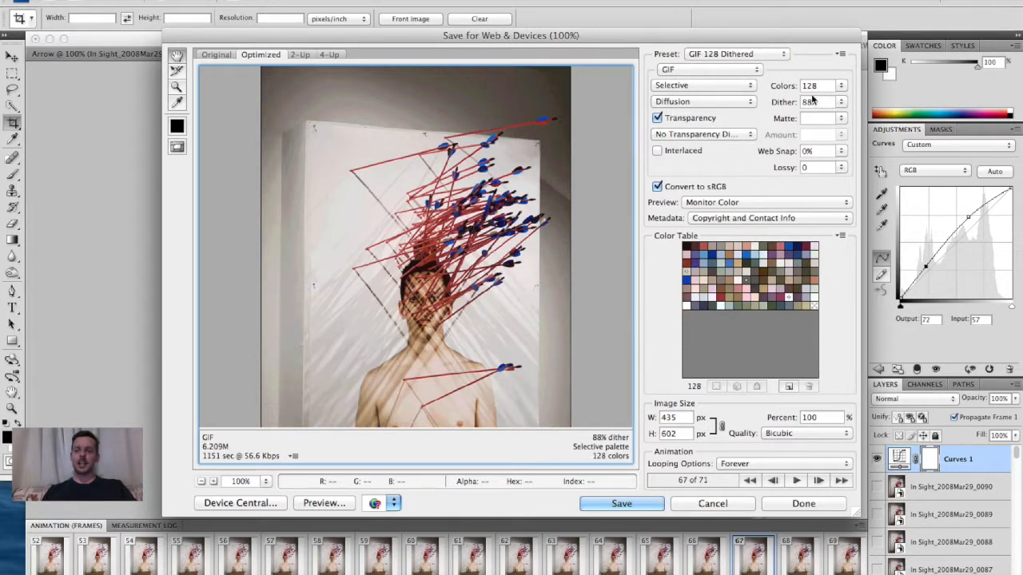
pyautogui.moveTo(841, 103); pyautogui.dragTo(843, 129)
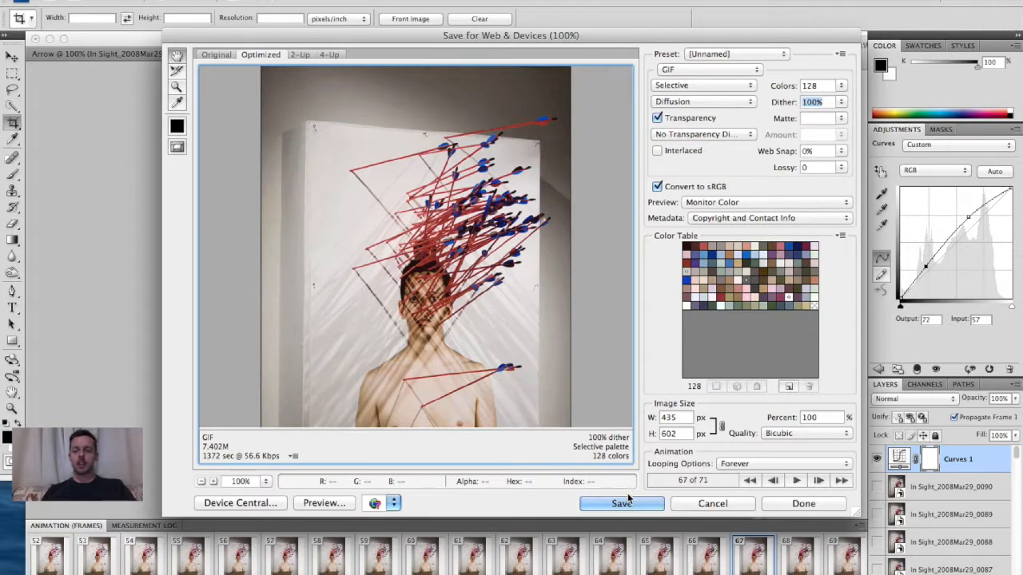
# - Save the optimized animation to the desktop as ArrowFINAL1.gif, replacing the existing file
pyautogui.click(603, 502)
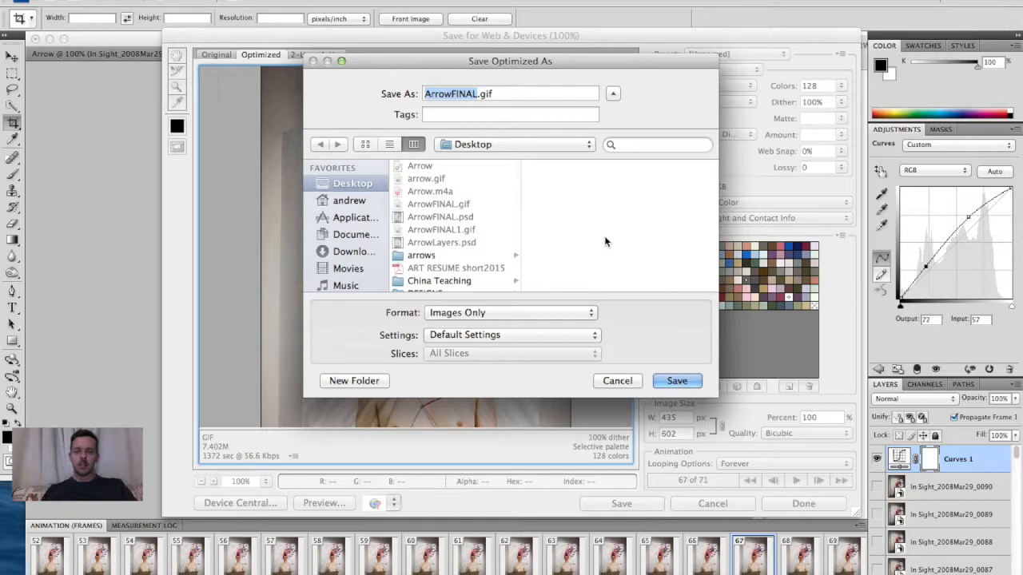
pyautogui.press('Right')
pyautogui.write('1')
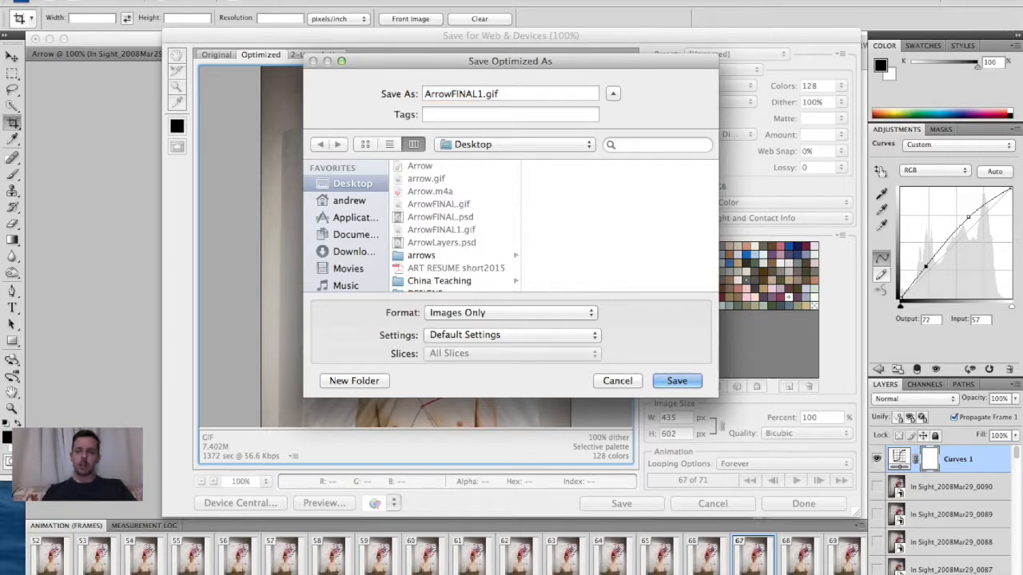
pyautogui.press('Return')
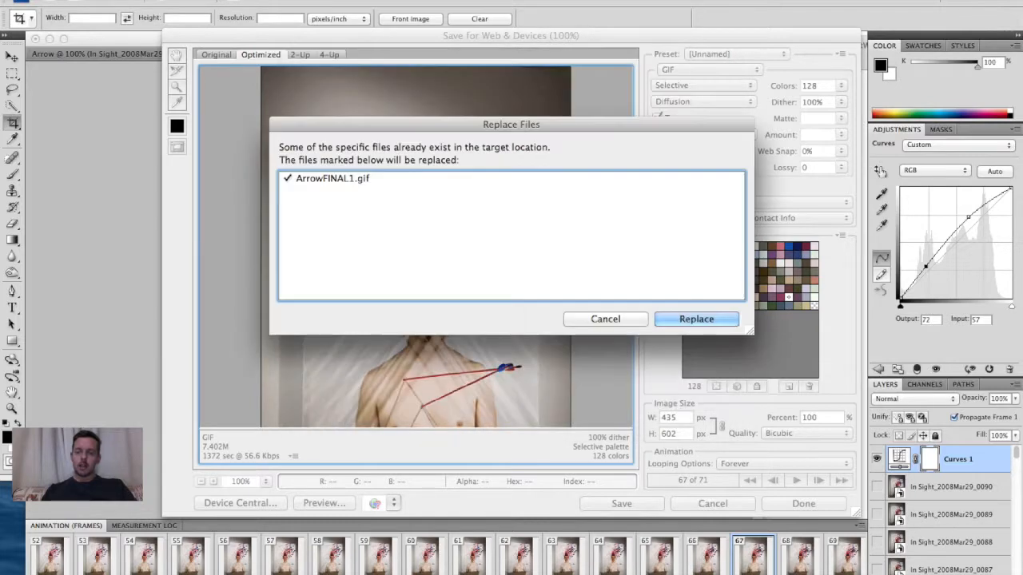
pyautogui.click(713, 319)
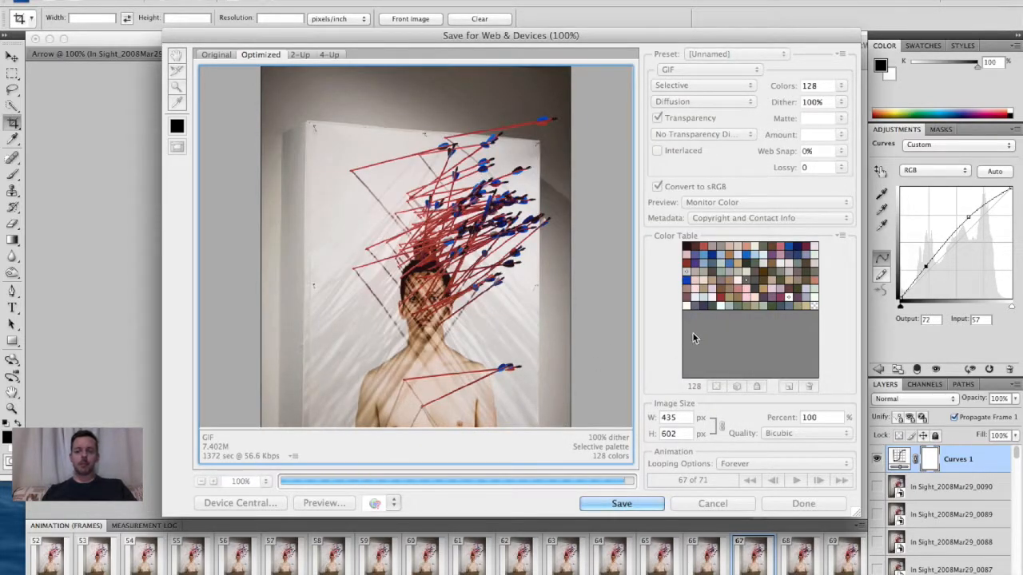
# - Preview ArrowFINAL1.gif from the desktop with Quick Look
pyautogui.press('F11')
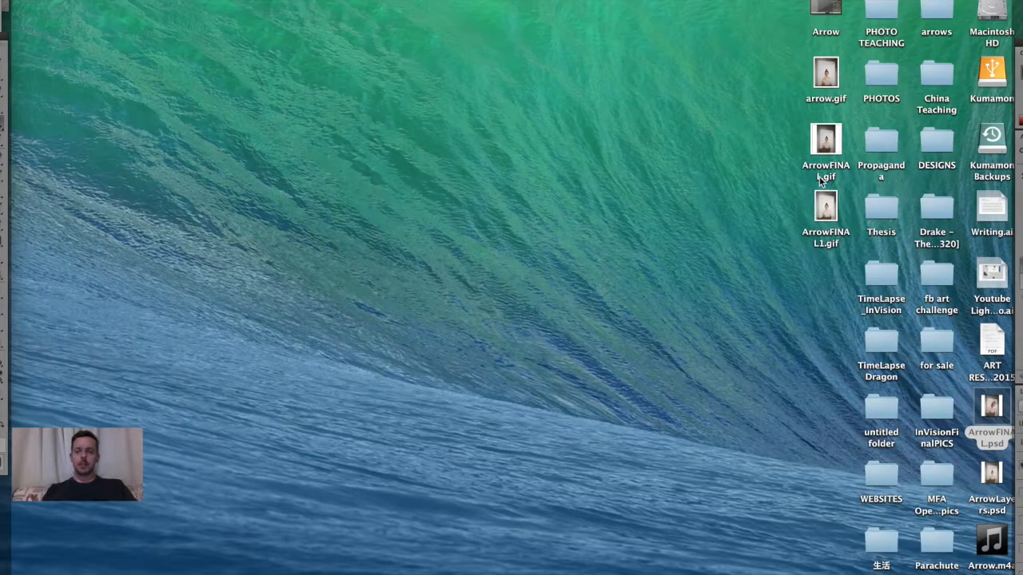
pyautogui.click(824, 222)
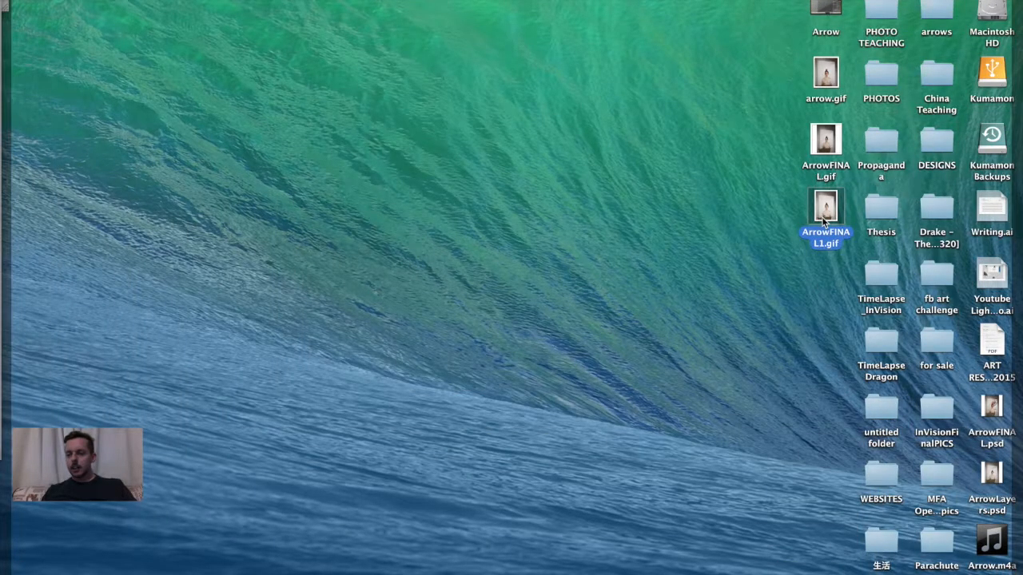
pyautogui.press('space')
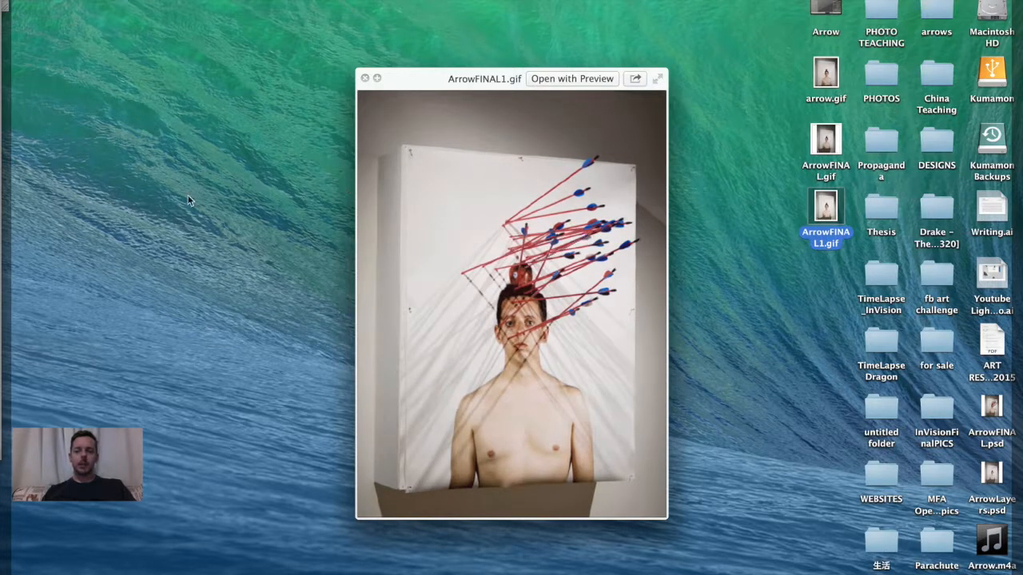
pyautogui.press('space')
# - Switch to Dreamweaver and set the thumb link's href on line 111 to ../images/performance/arrow.gif
pyautogui.click(1, 208)
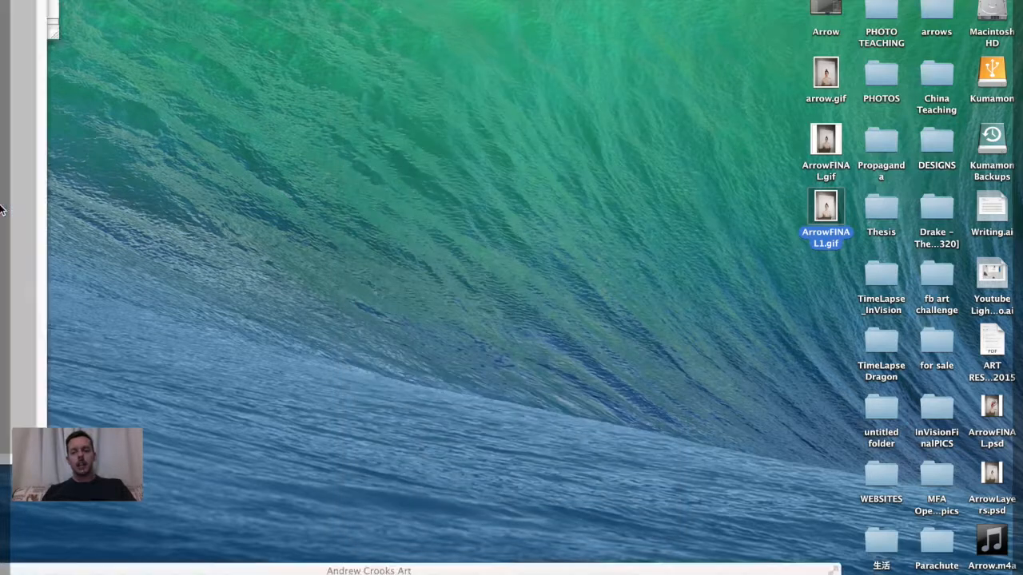
pyautogui.click(15, 310)
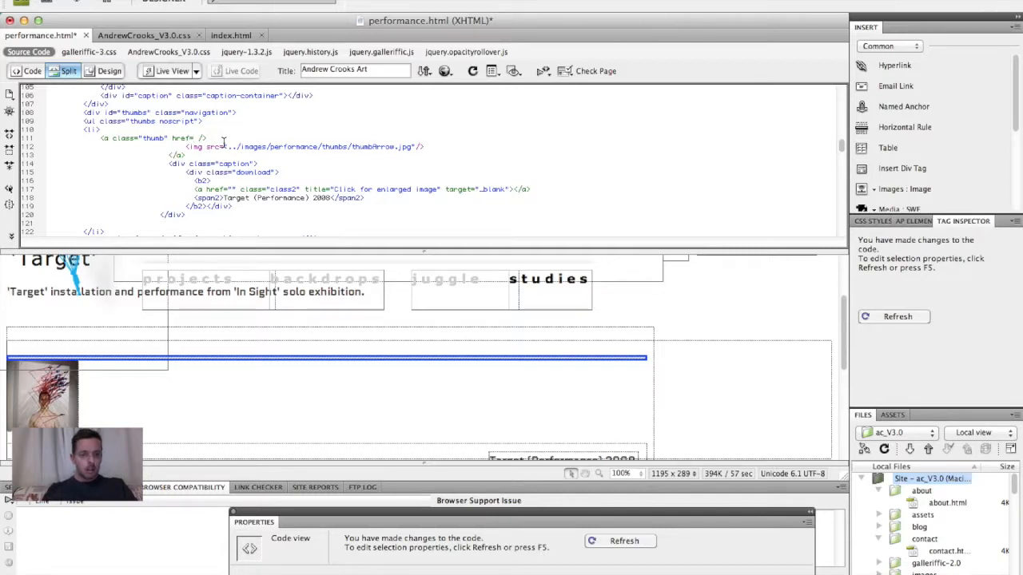
pyautogui.write('"')
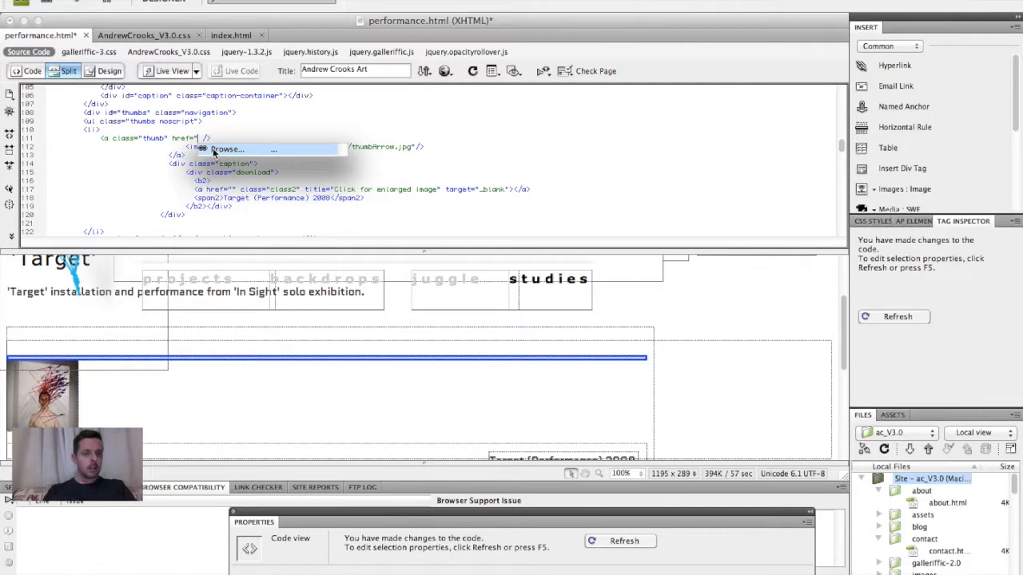
pyautogui.click(215, 149)
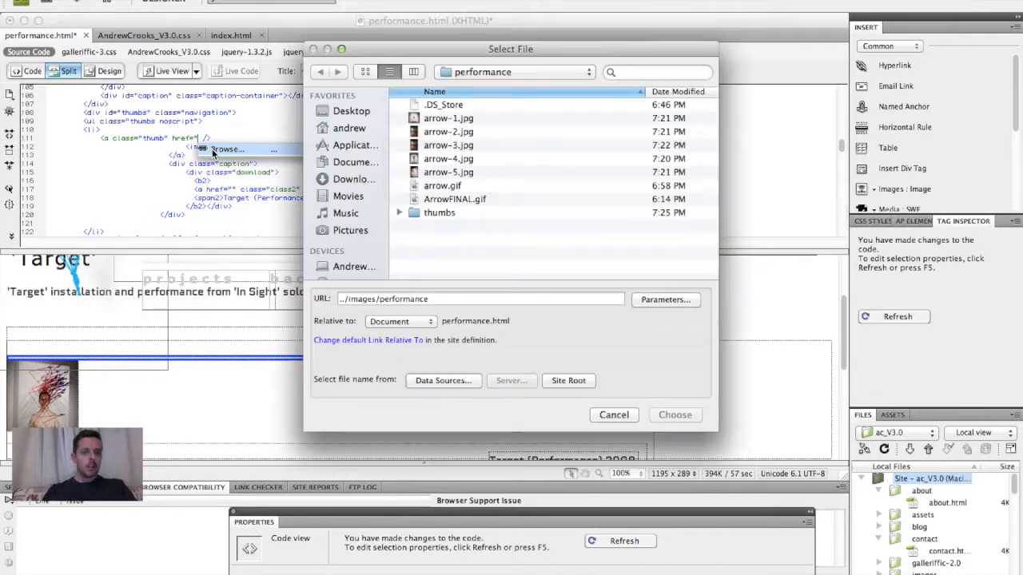
pyautogui.click(435, 189)
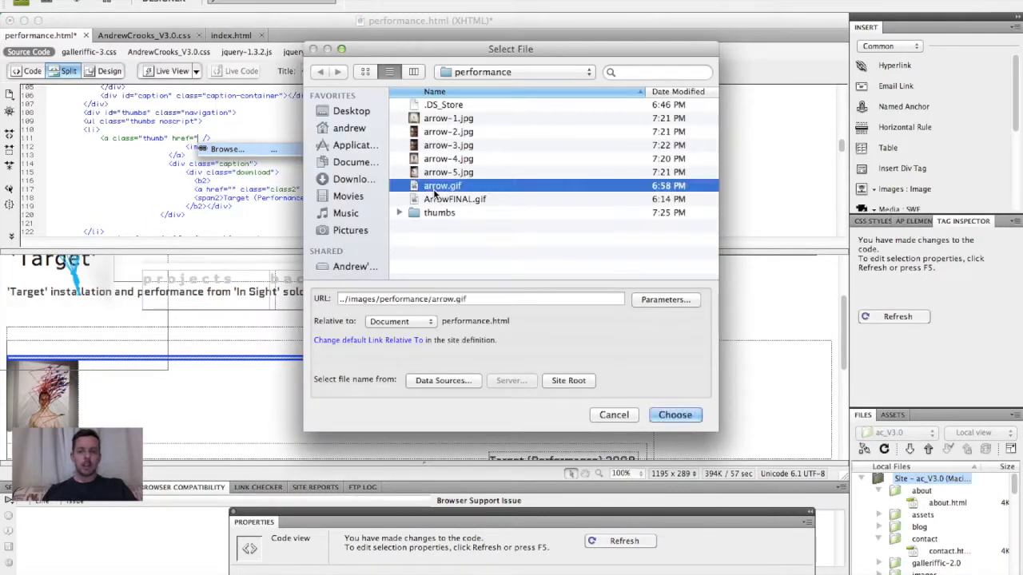
pyautogui.press('Return')
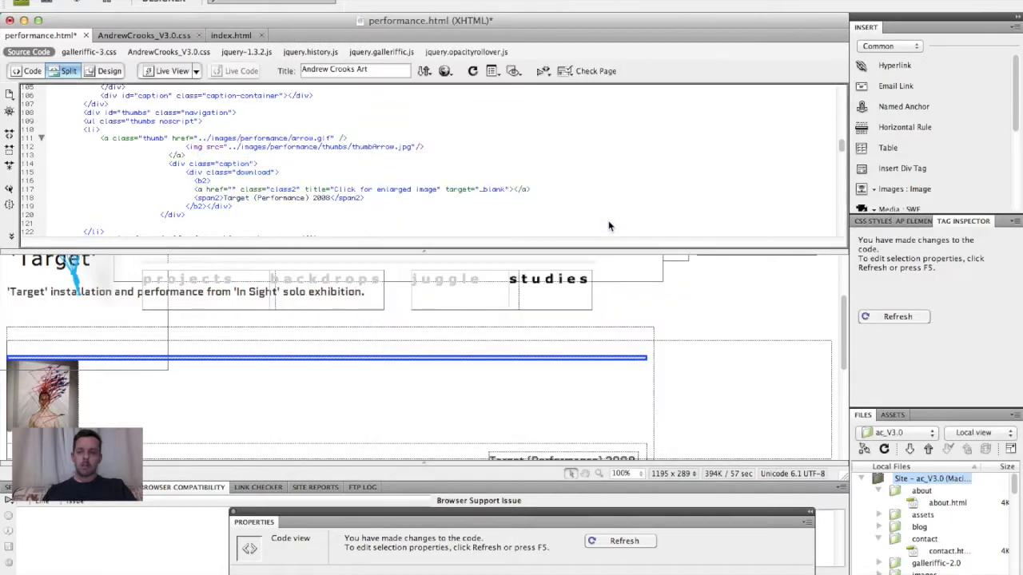
# - Preview performance.html in Safari, saving the page's changes
pyautogui.click(445, 71)
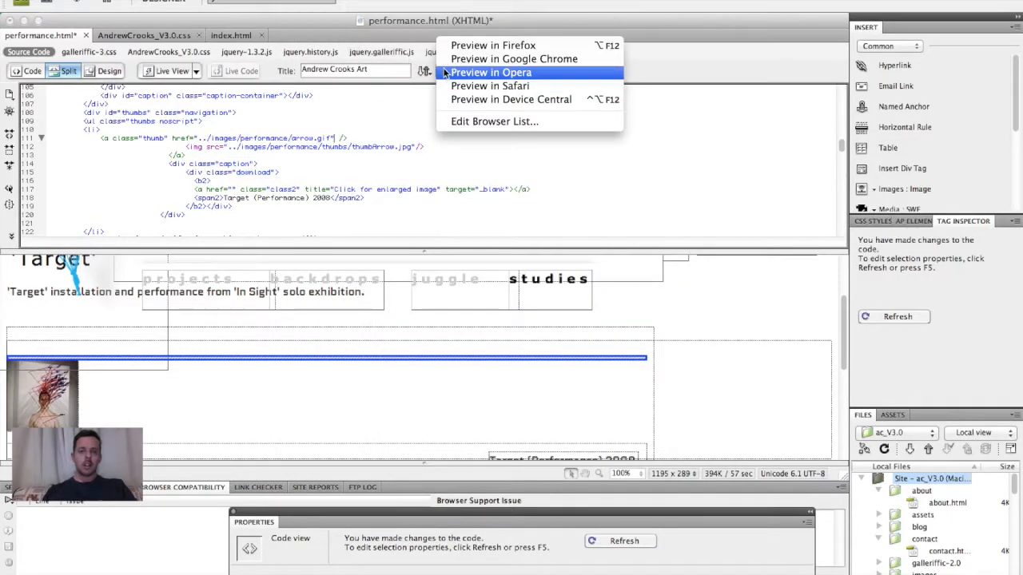
pyautogui.click(454, 86)
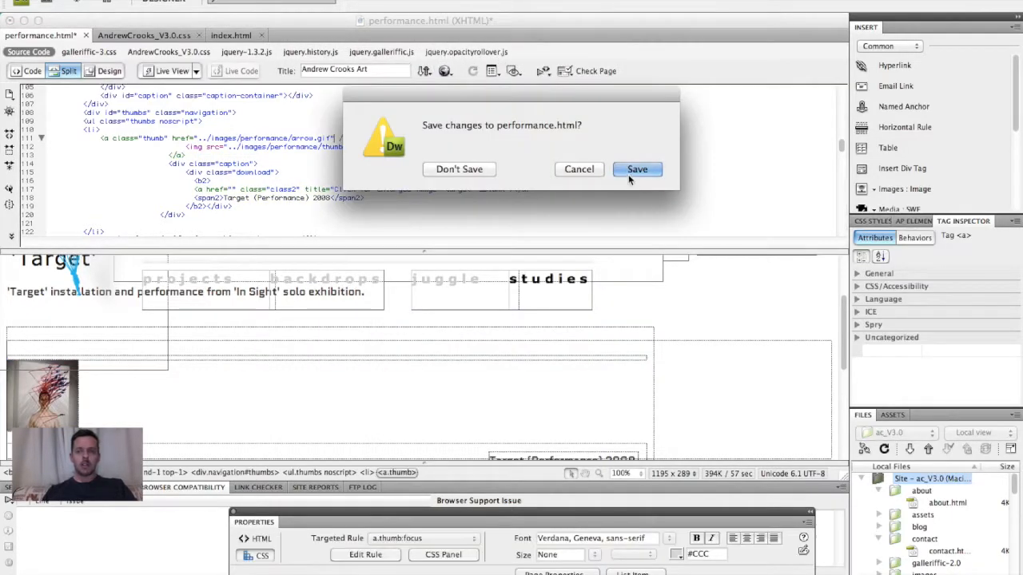
pyautogui.click(630, 173)
# - Browse the Performance page thumbnails to check the animated image, then return to Photoshop
pyautogui.scroll(-3, 520, 292)
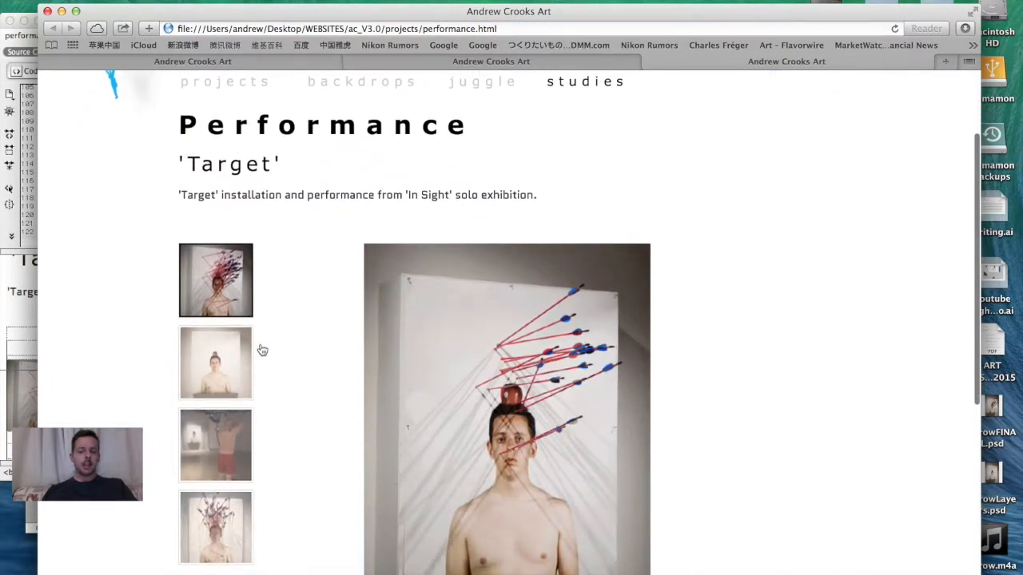
pyautogui.click(238, 351)
pyautogui.click(220, 426)
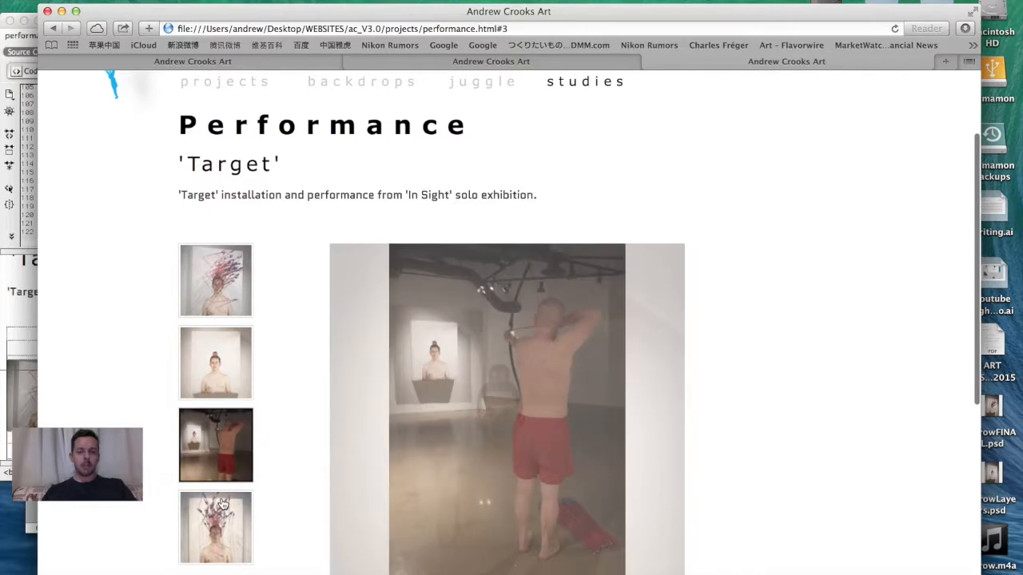
pyautogui.click(222, 499)
pyautogui.click(216, 281)
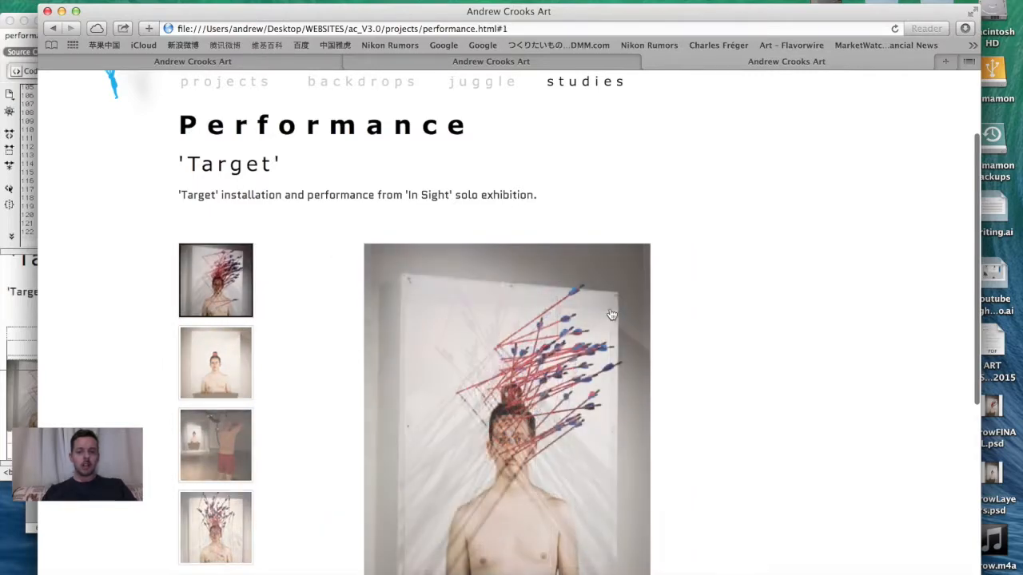
pyautogui.scroll(-2, 683, 331)
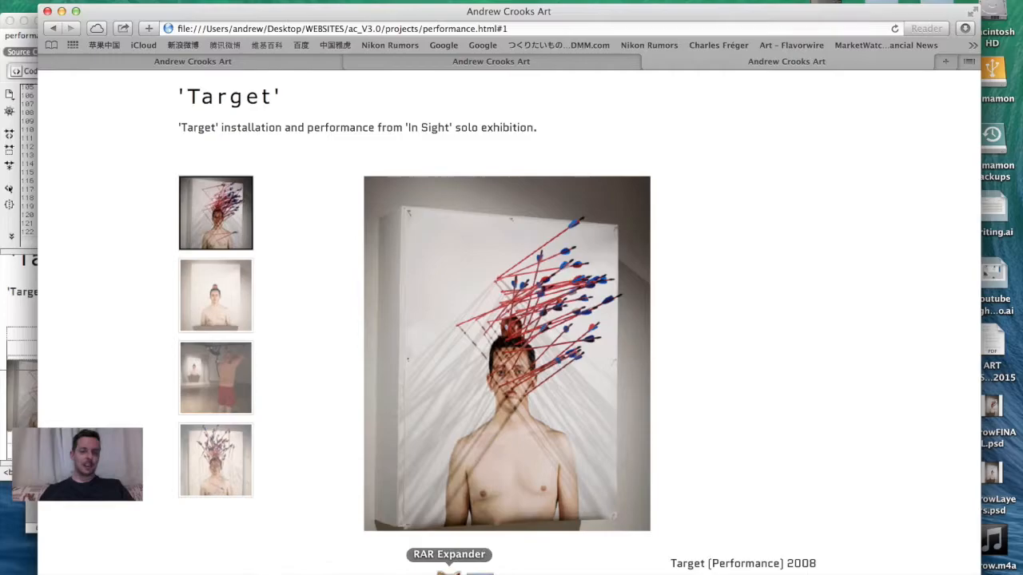
pyautogui.click(456, 570)
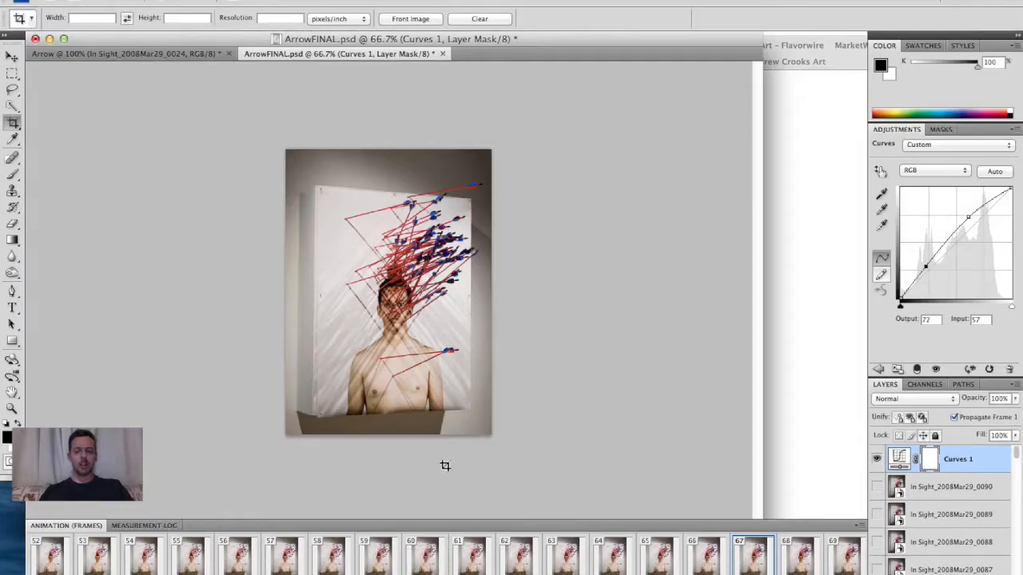